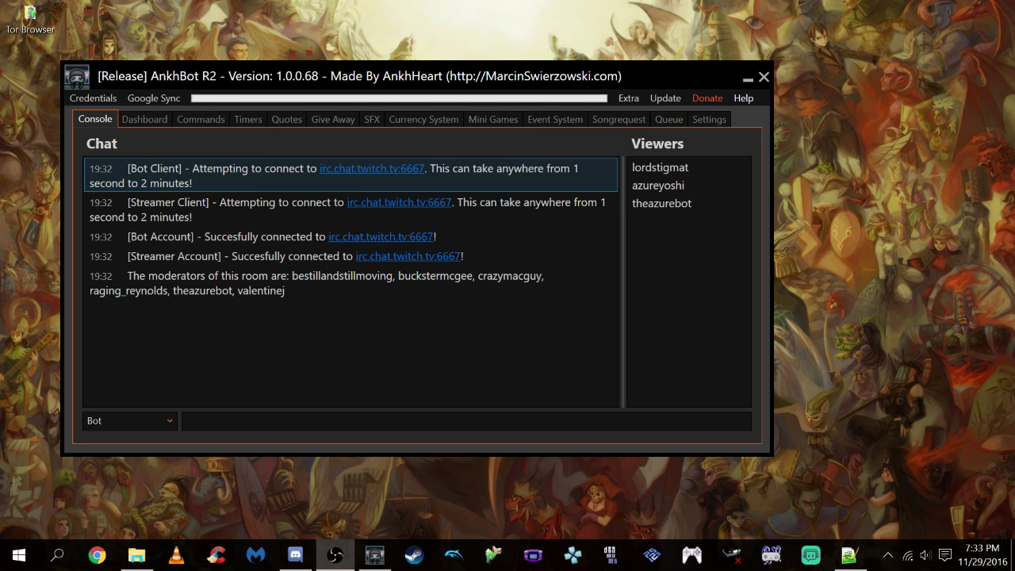
Step: Look through the bot's list of custom chat commands to find the !cah command
{"action": "left_click", "coordinate": [201, 119]}
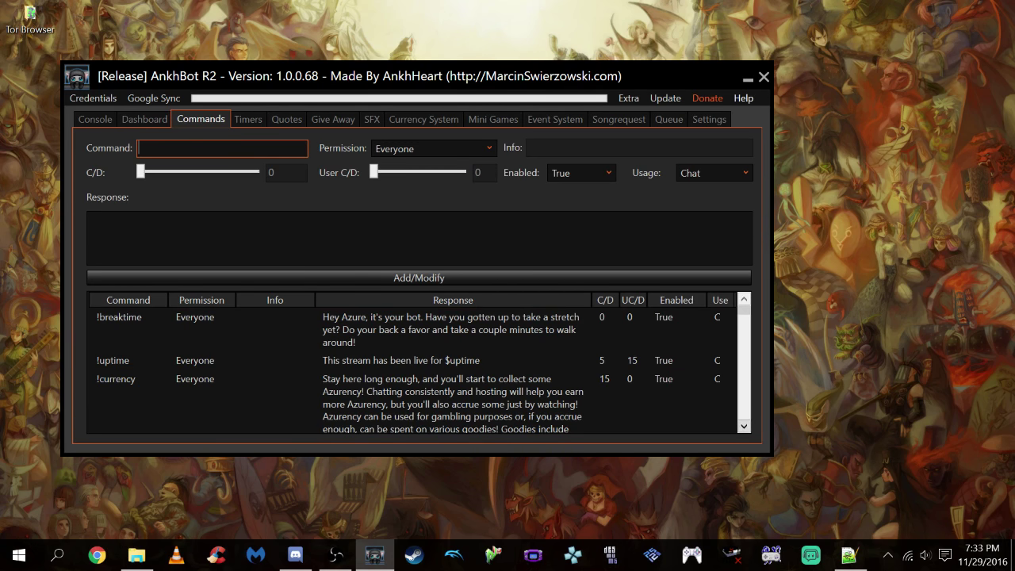
{"action": "scroll", "coordinate": [413, 365], "scroll_direction": "down", "scroll_amount": 2}
{"action": "scroll", "coordinate": [412, 365], "scroll_direction": "down", "scroll_amount": 5}
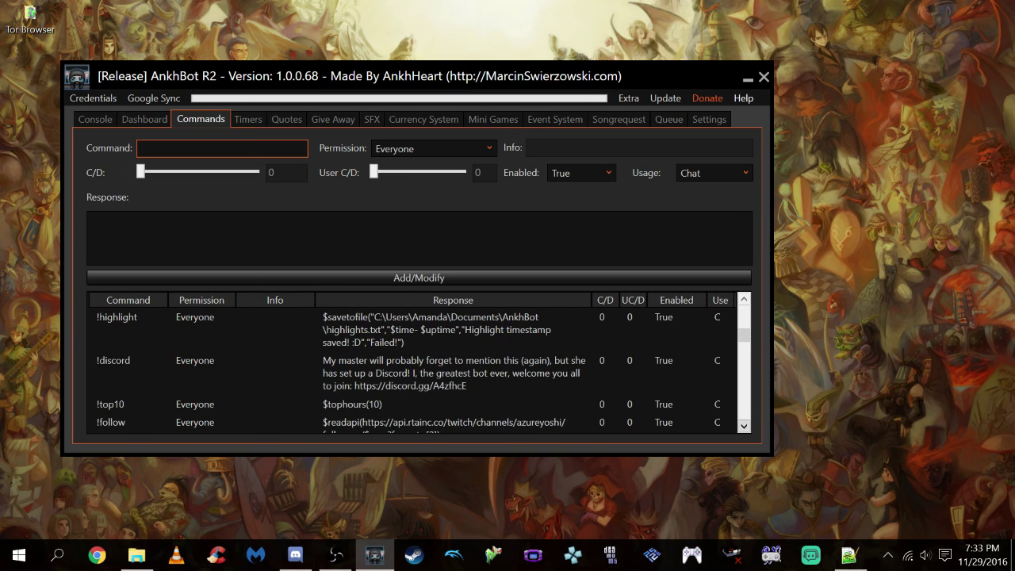
{"action": "scroll", "coordinate": [418, 371], "scroll_direction": "down", "scroll_amount": 6}
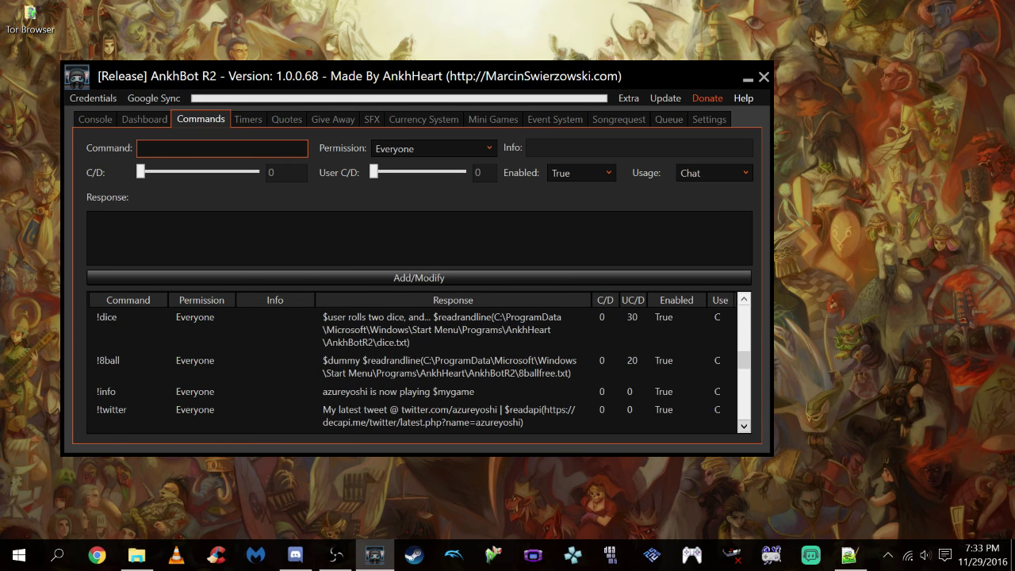
{"action": "scroll", "coordinate": [419, 370], "scroll_direction": "down", "scroll_amount": 1}
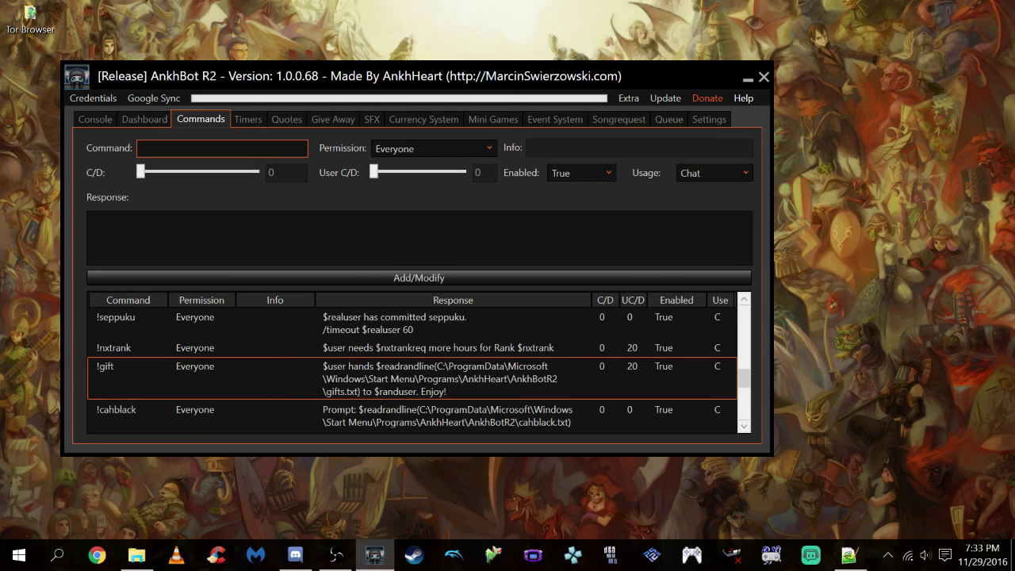
{"action": "scroll", "coordinate": [418, 371], "scroll_direction": "down", "scroll_amount": 3}
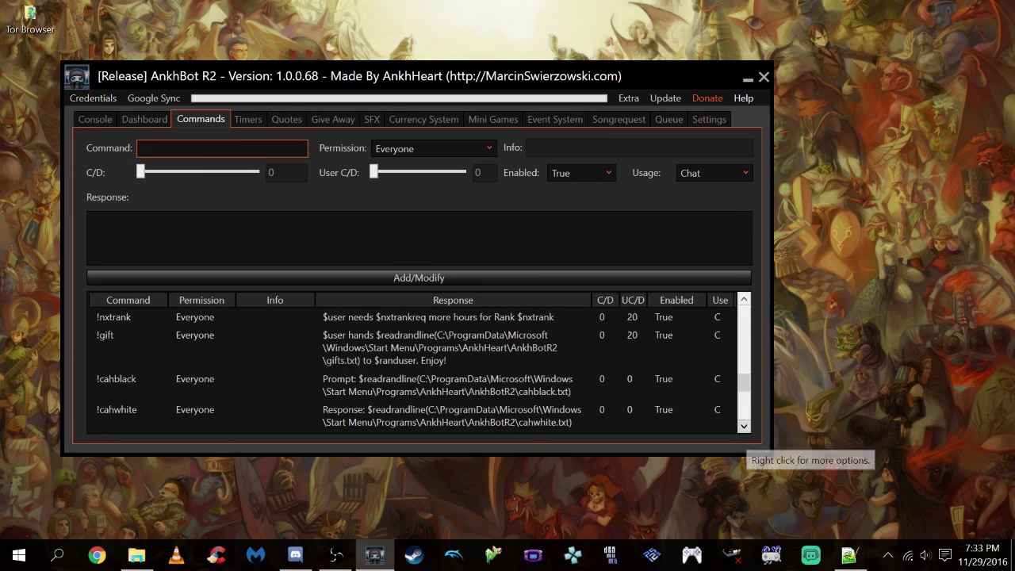
{"action": "scroll", "coordinate": [419, 370], "scroll_direction": "down", "scroll_amount": 1}
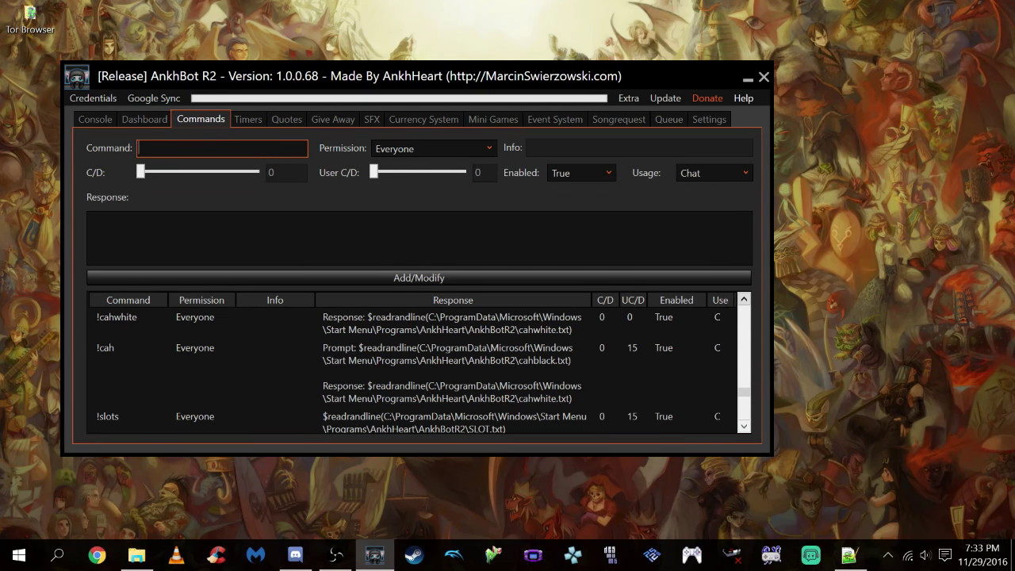
{"action": "scroll", "coordinate": [744, 325], "scroll_direction": "up", "scroll_amount": 4}
{"action": "scroll", "coordinate": [744, 333], "scroll_direction": "up", "scroll_amount": 5}
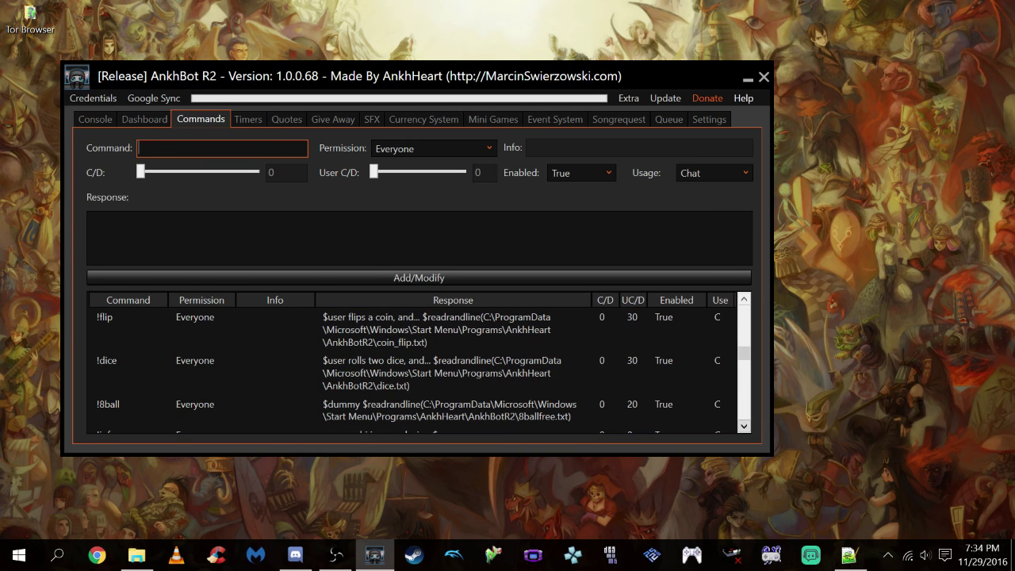
{"action": "scroll", "coordinate": [744, 333], "scroll_direction": "down", "scroll_amount": 4}
{"action": "scroll", "coordinate": [419, 373], "scroll_direction": "down", "scroll_amount": 2}
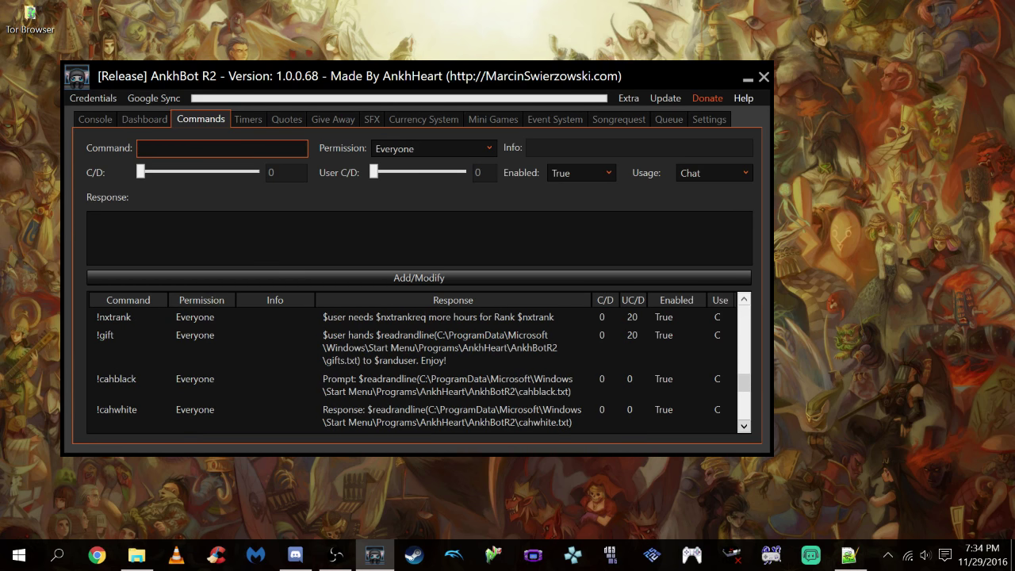
{"action": "scroll", "coordinate": [419, 373], "scroll_direction": "down", "scroll_amount": 1}
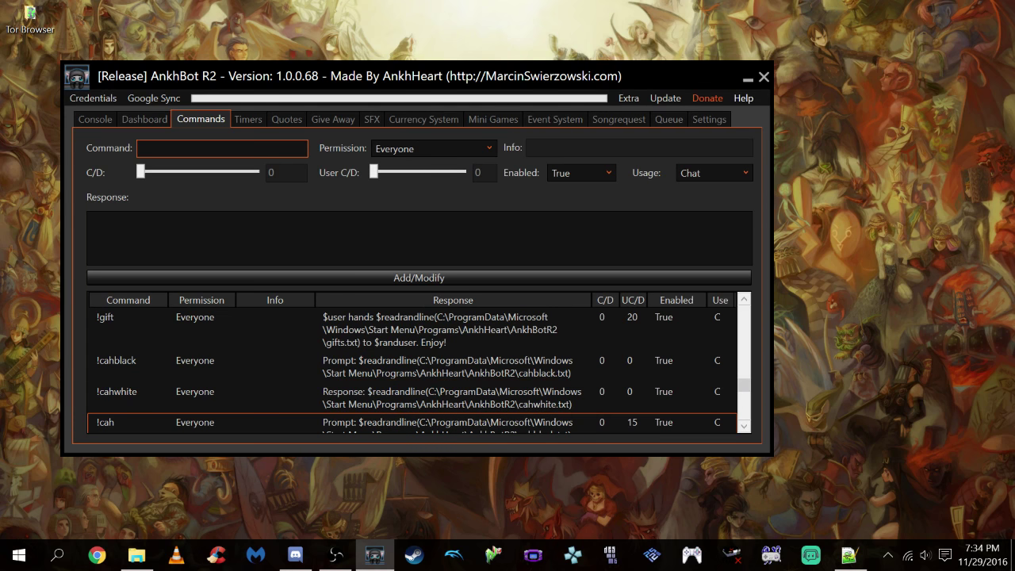
{"action": "scroll", "coordinate": [419, 421], "scroll_direction": "down", "scroll_amount": 2}
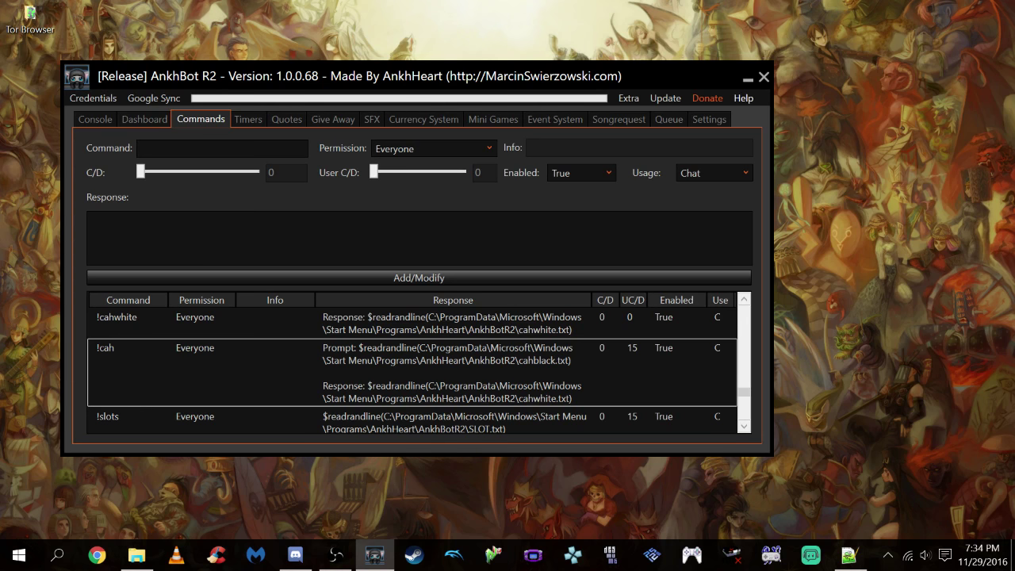
Step: Open the !cah command for editing to inspect its prompt and response definition
{"action": "right_click", "coordinate": [266, 366]}
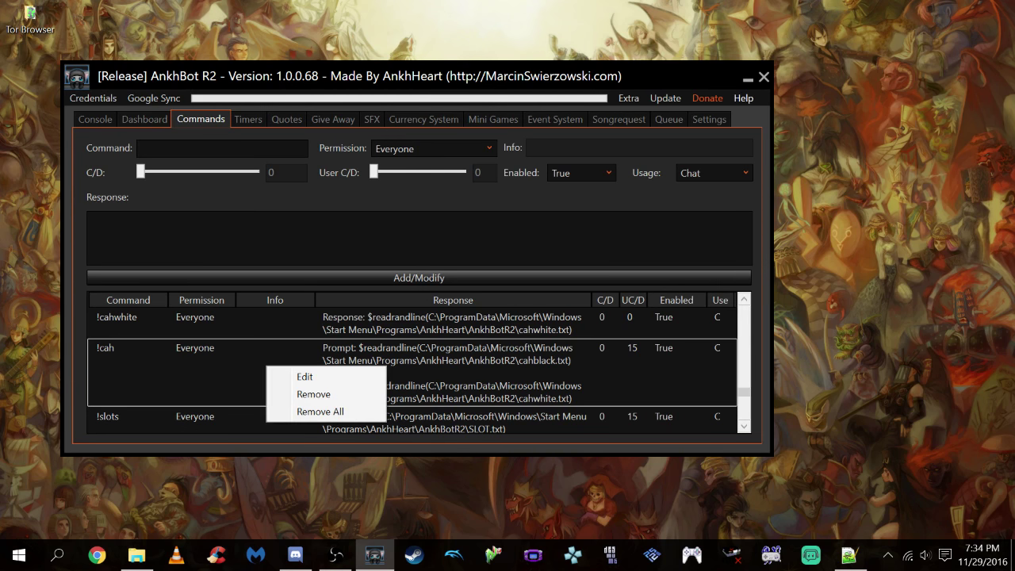
{"action": "left_click", "coordinate": [301, 377]}
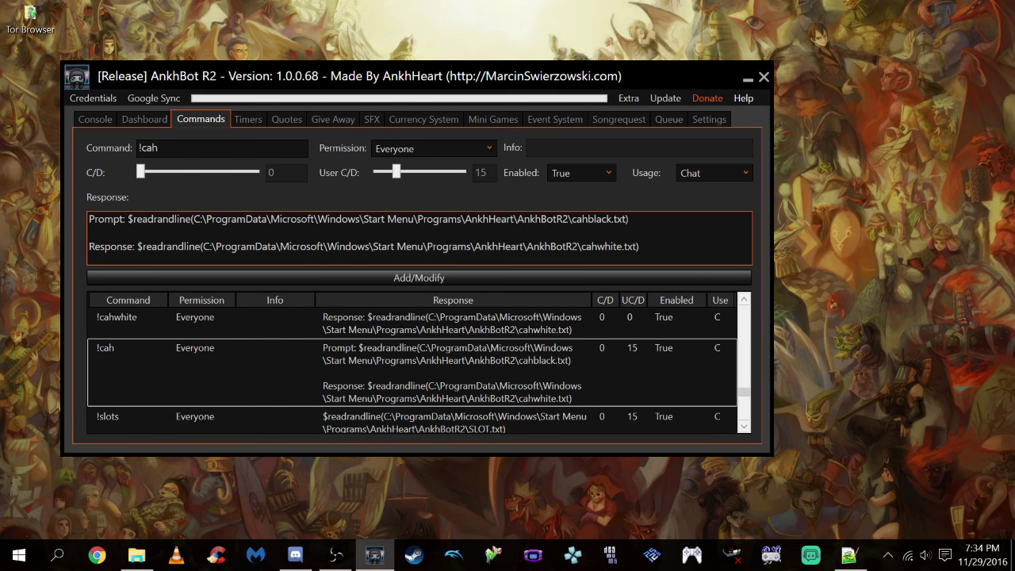
{"action": "left_click", "coordinate": [419, 278]}
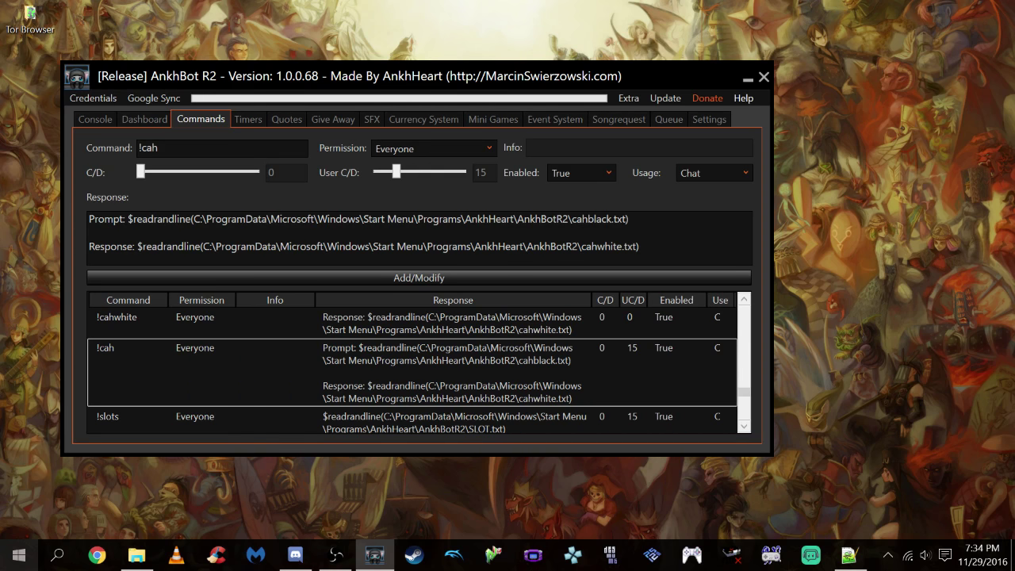
Step: Search Windows for "ankhbot", open AnkhBotR2's file location, and widen the folder window to show the full path
{"action": "left_click", "coordinate": [56, 556]}
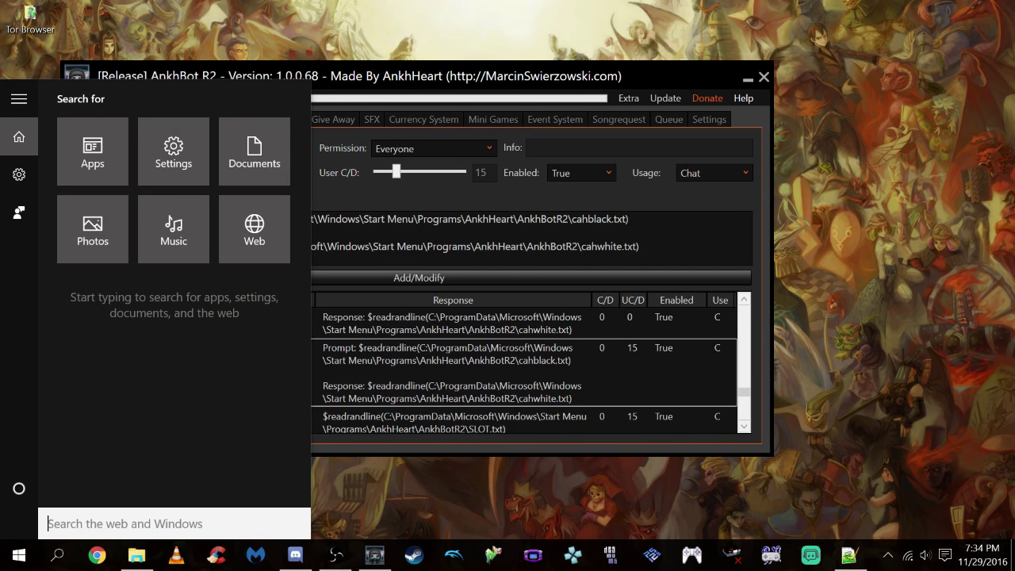
{"action": "type", "text": "ankhbot"}
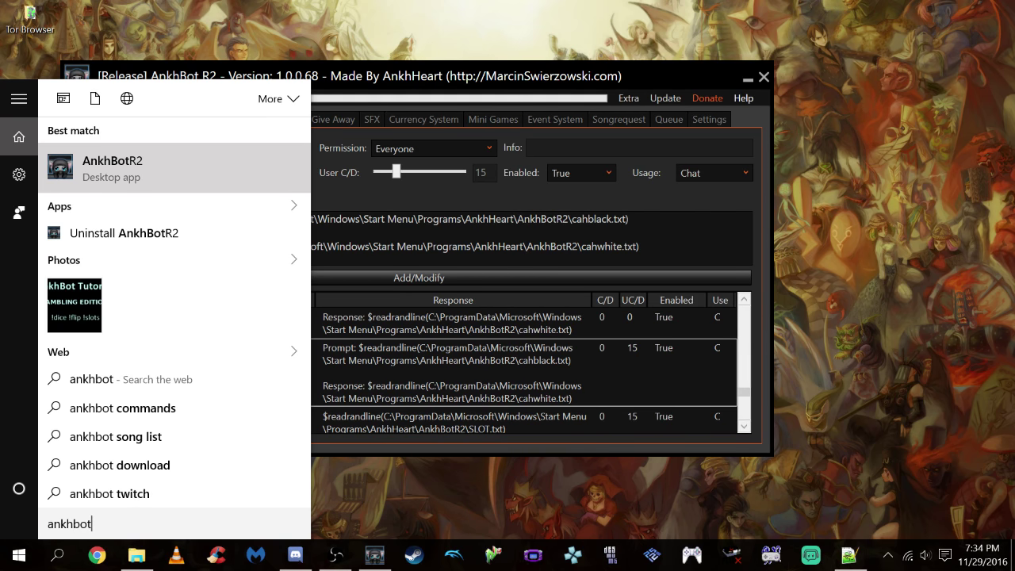
{"action": "right_click", "coordinate": [126, 176]}
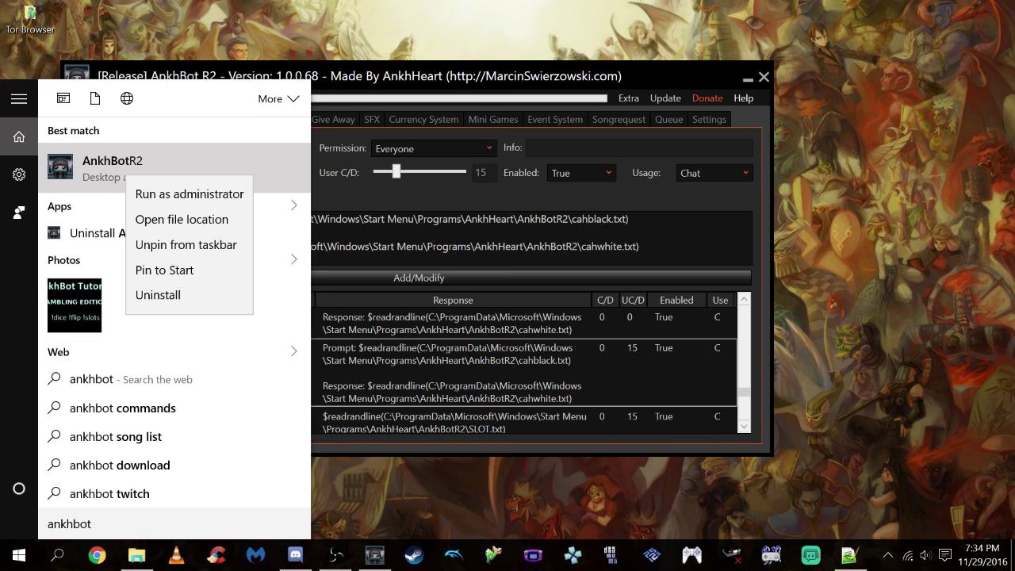
{"action": "left_click", "coordinate": [182, 219]}
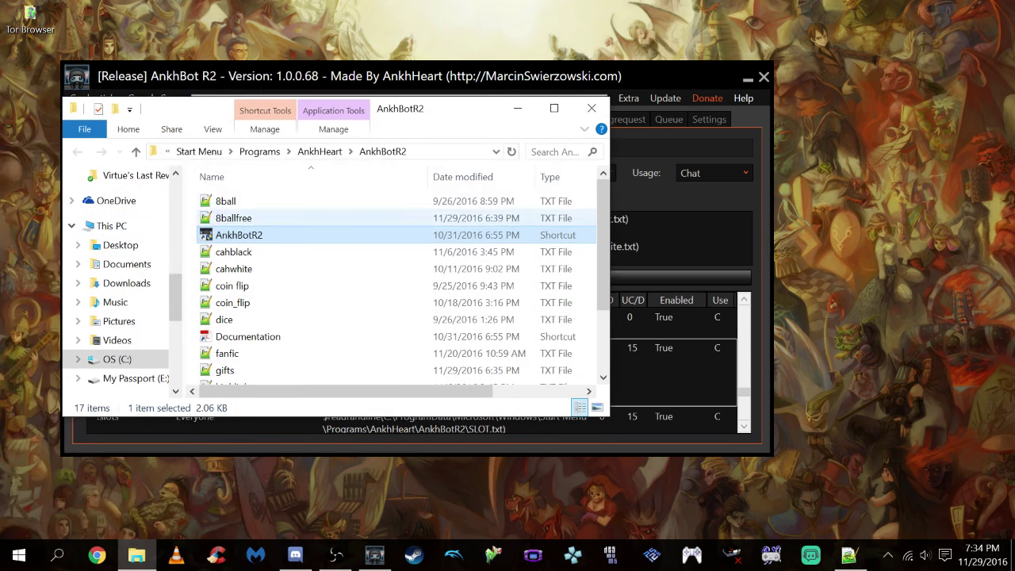
{"action": "left_click_drag", "start_coordinate": [476, 111], "coordinate": [585, 64]}
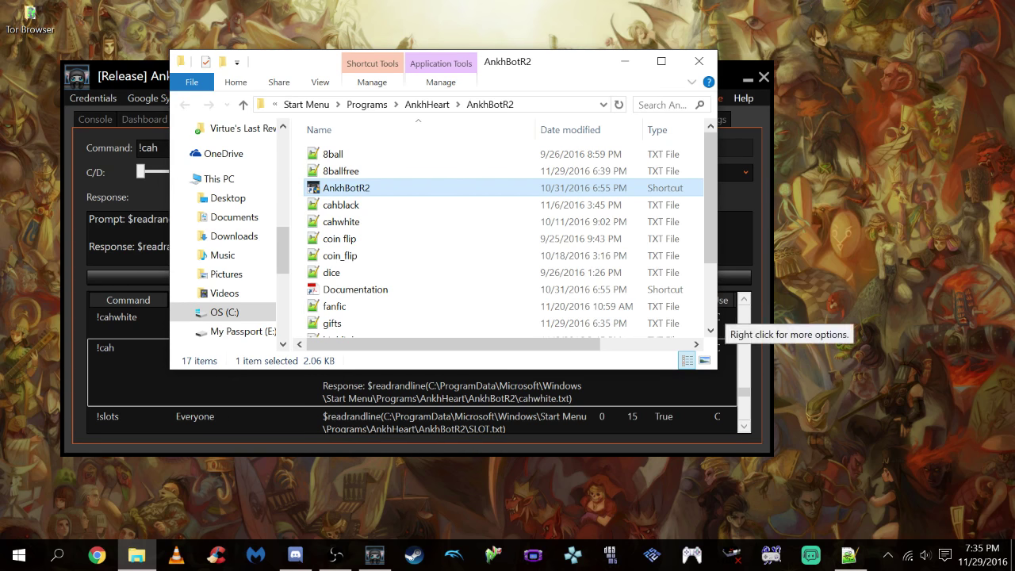
{"action": "left_click_drag", "start_coordinate": [717, 238], "coordinate": [923, 238]}
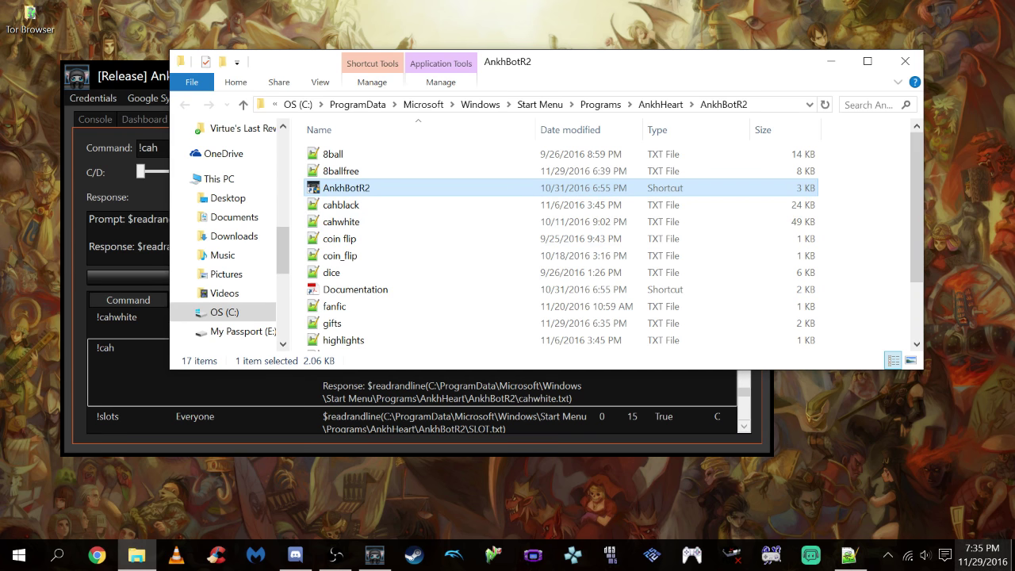
Step: Switch to Notepad++ and look through the response lines in cahwhite.txt
{"action": "mouse_move", "coordinate": [849, 555]}
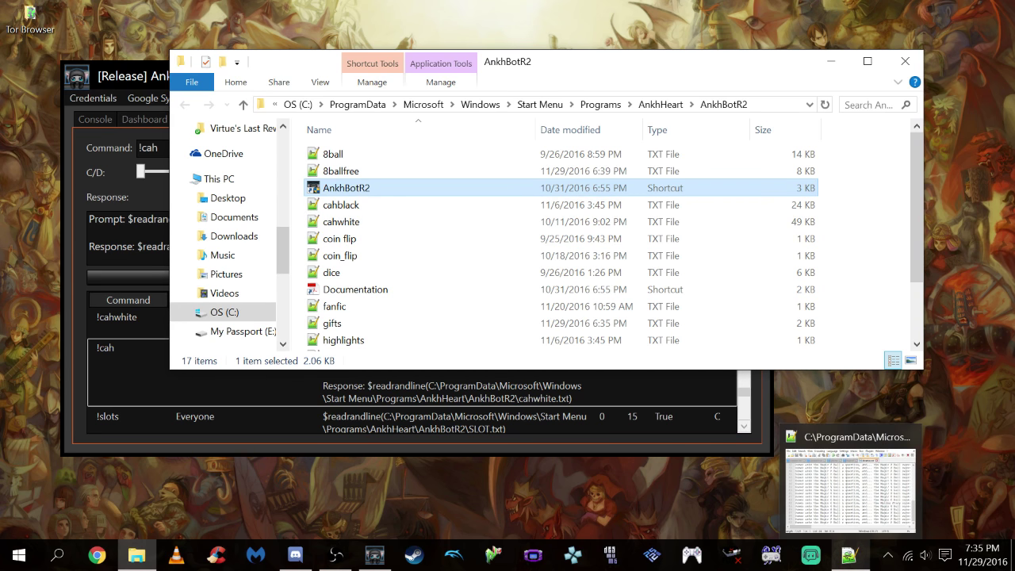
{"action": "left_click", "coordinate": [849, 555]}
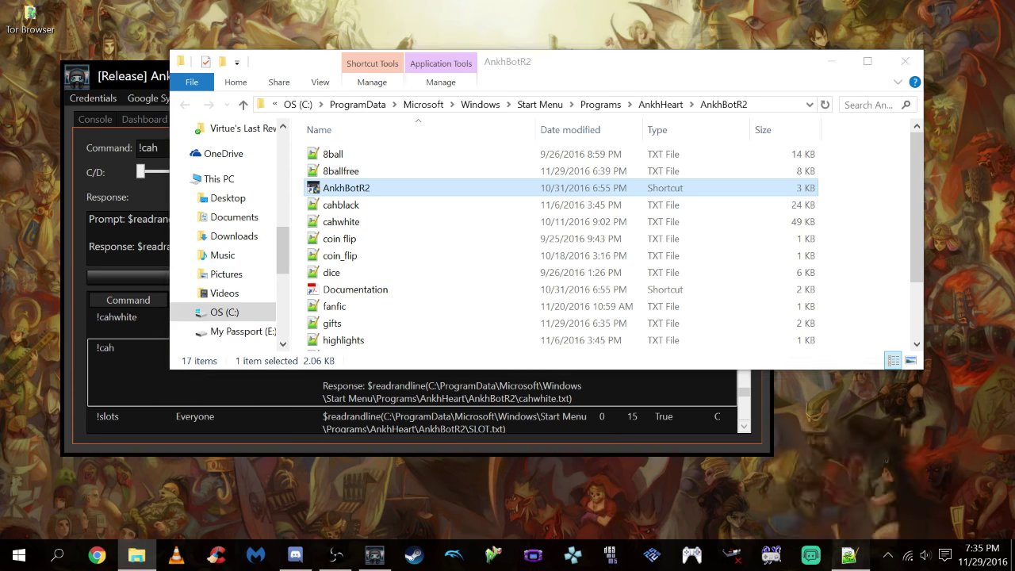
{"action": "left_click", "coordinate": [859, 50]}
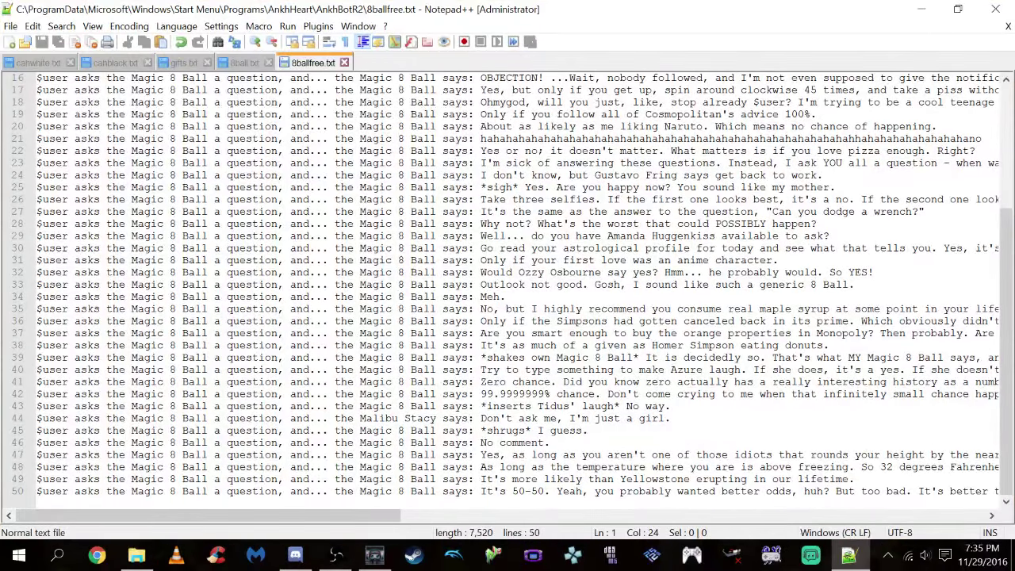
{"action": "key", "text": "ctrl+Tab"}
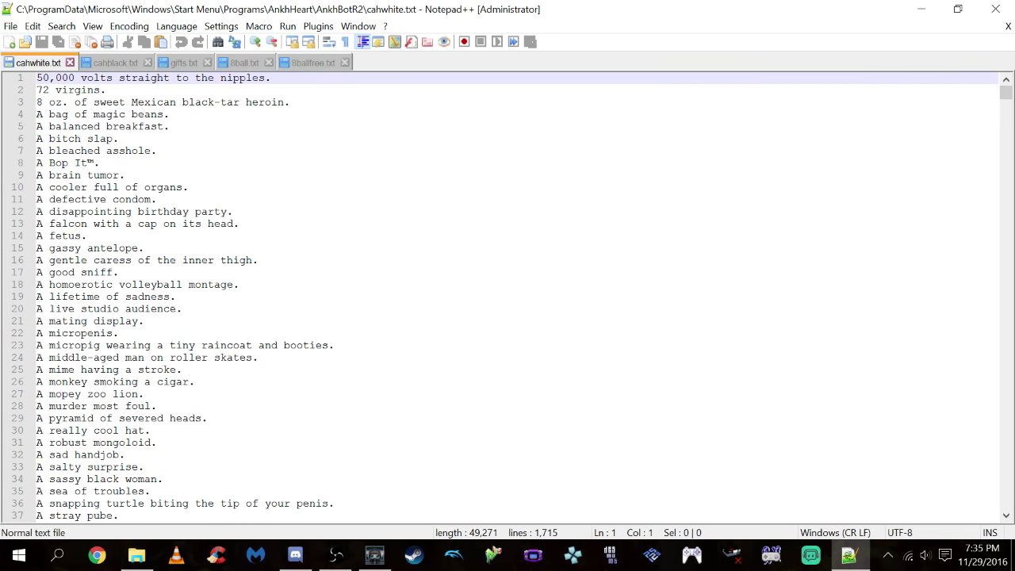
{"action": "scroll", "coordinate": [507, 297], "scroll_direction": "down", "scroll_amount": 20}
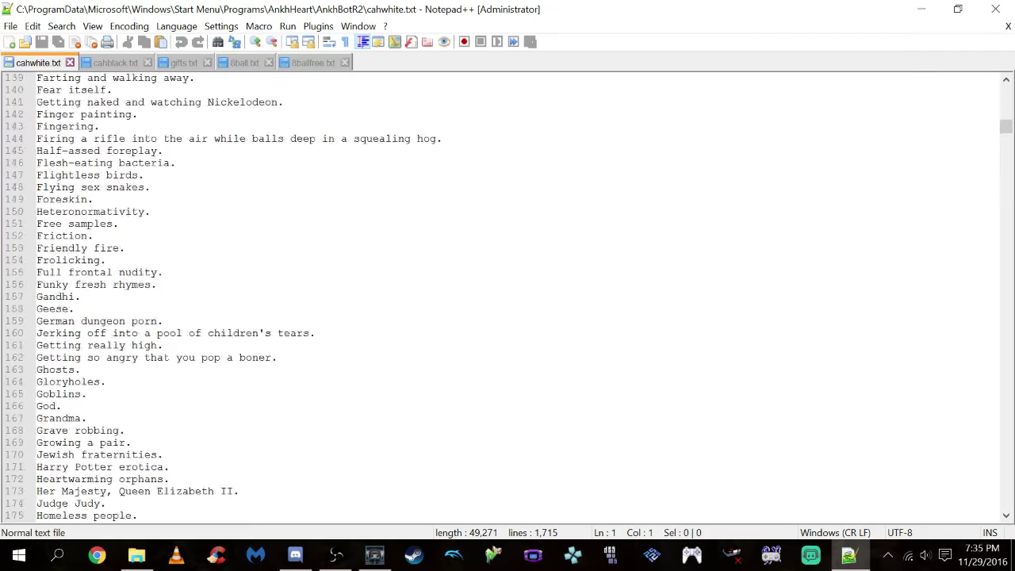
{"action": "scroll", "coordinate": [507, 297], "scroll_direction": "down", "scroll_amount": 20}
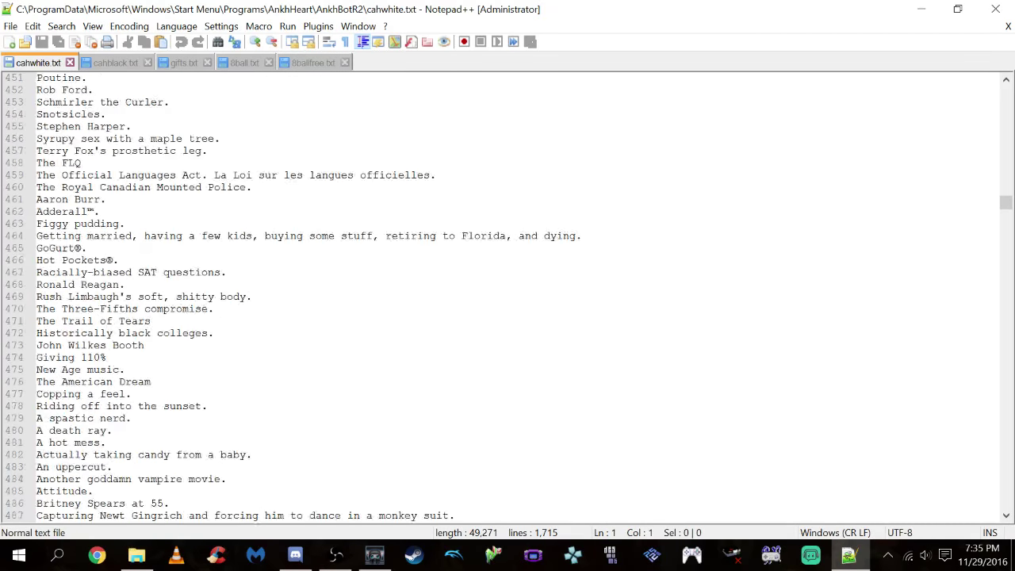
{"action": "scroll", "coordinate": [508, 297], "scroll_direction": "down", "scroll_amount": 20}
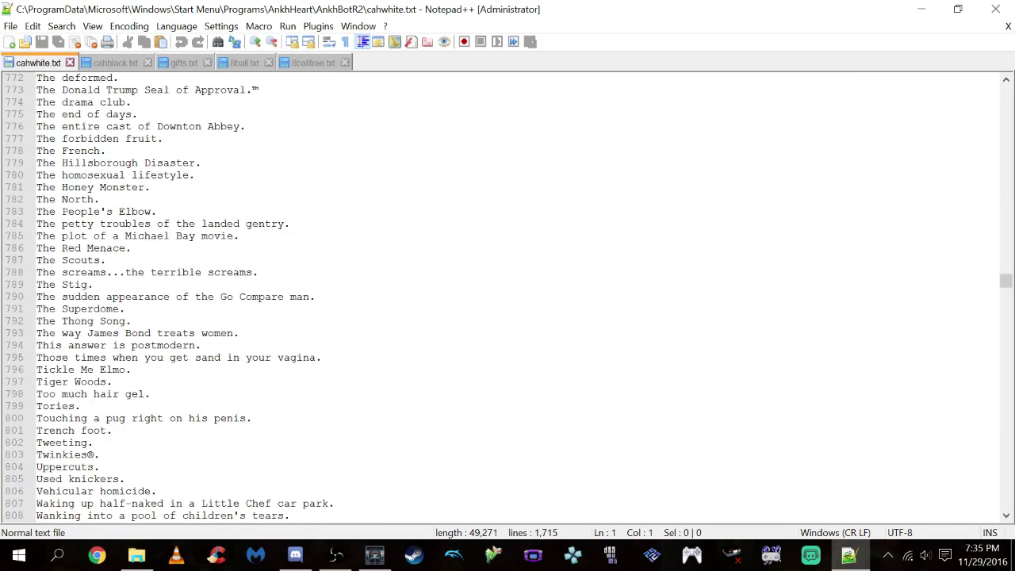
{"action": "scroll", "coordinate": [508, 298], "scroll_direction": "down", "scroll_amount": 20}
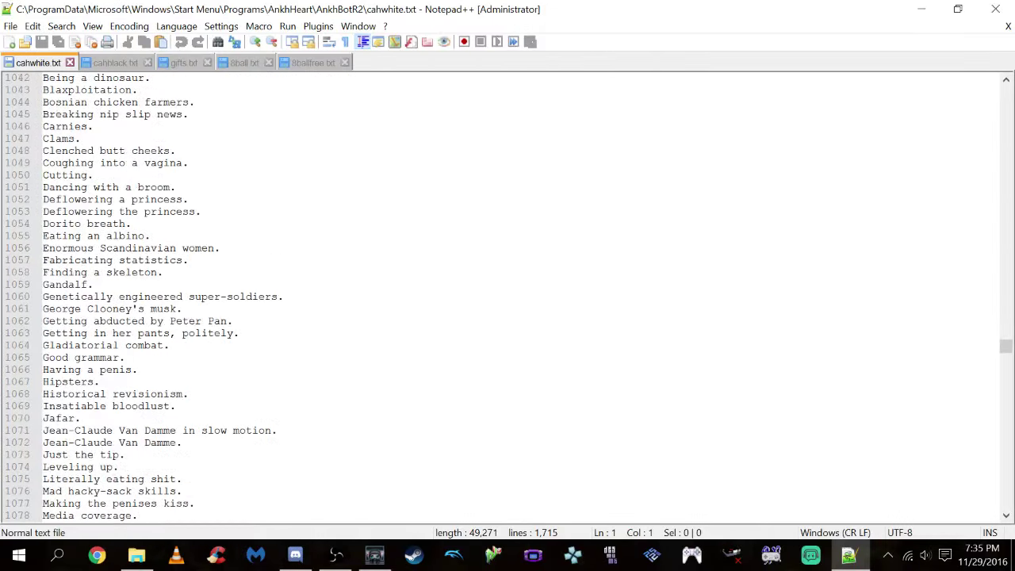
{"action": "scroll", "coordinate": [507, 297], "scroll_direction": "down", "scroll_amount": 20}
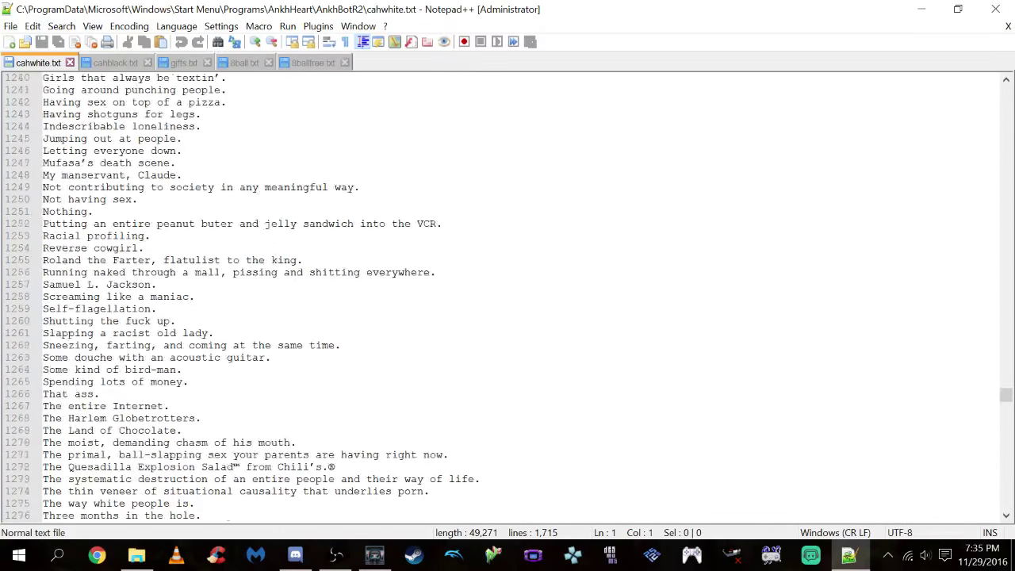
{"action": "scroll", "coordinate": [508, 298], "scroll_direction": "down", "scroll_amount": 20}
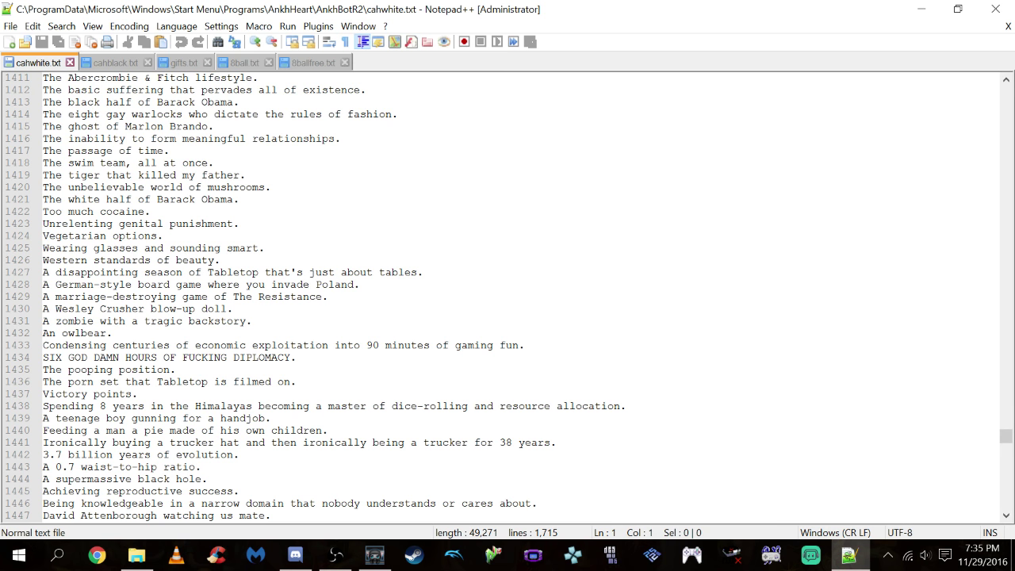
Step: Look through the prompt lines in cahblack.txt to the end of the file
{"action": "left_click", "coordinate": [115, 61]}
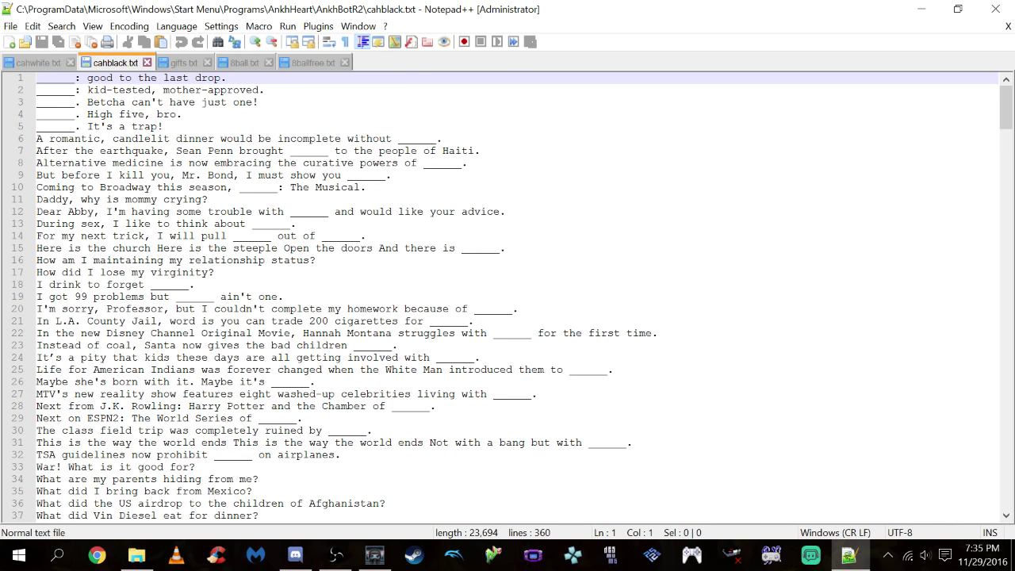
{"action": "scroll", "coordinate": [507, 298], "scroll_direction": "down", "scroll_amount": 20}
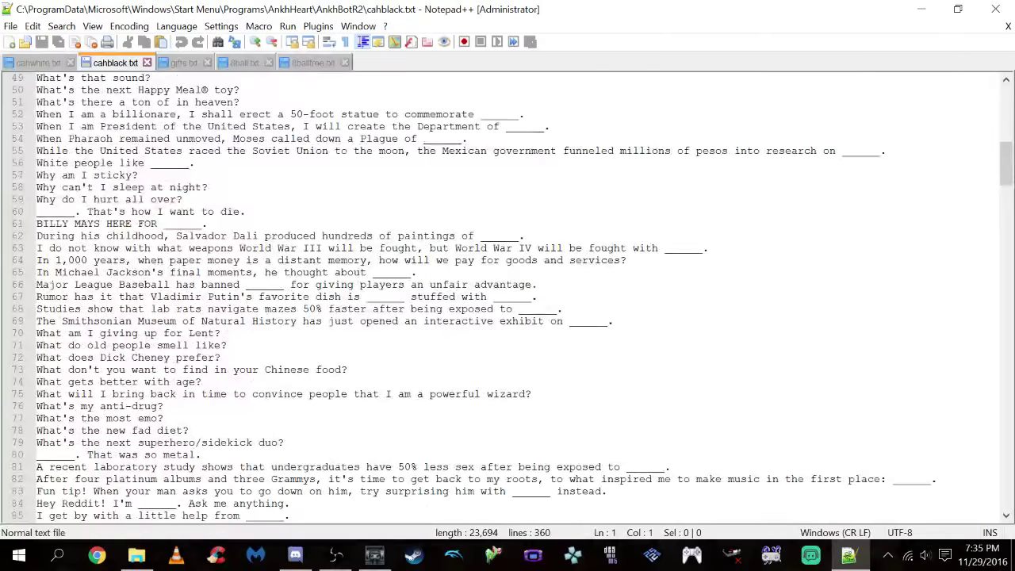
{"action": "scroll", "coordinate": [508, 297], "scroll_direction": "down", "scroll_amount": 20}
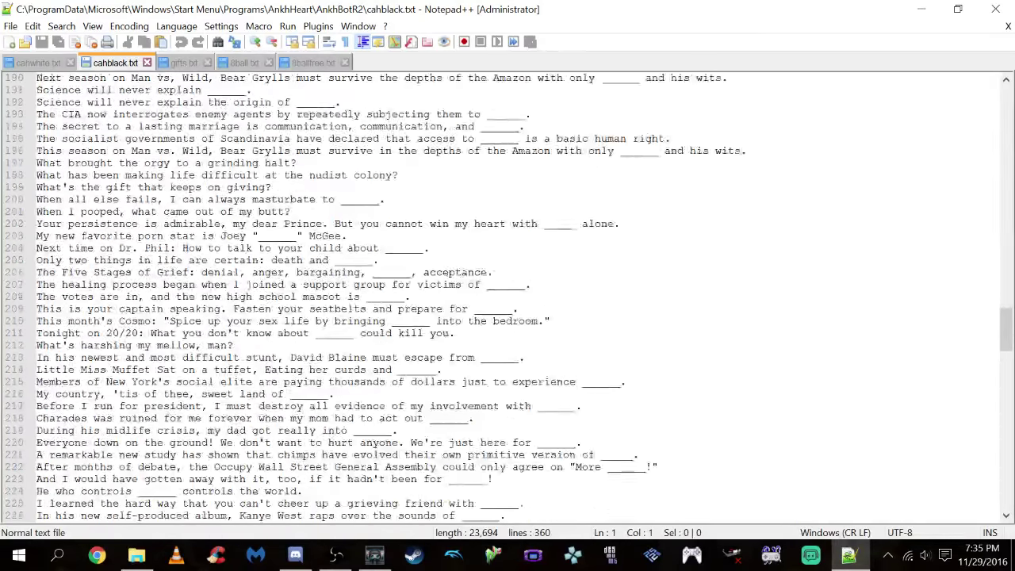
{"action": "scroll", "coordinate": [508, 298], "scroll_direction": "down", "scroll_amount": 20}
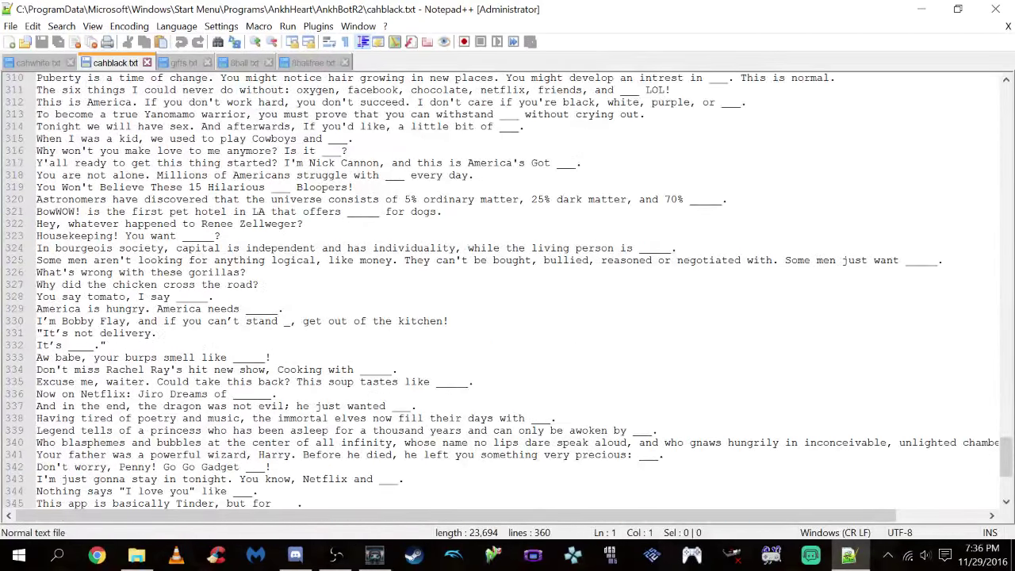
{"action": "scroll", "coordinate": [508, 297], "scroll_direction": "down", "scroll_amount": 6}
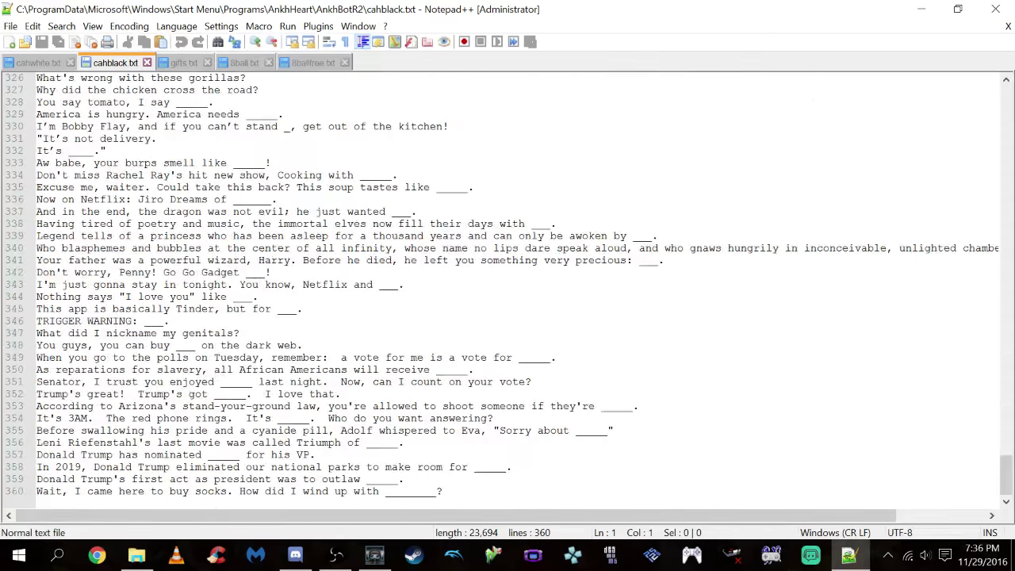
{"action": "scroll", "coordinate": [508, 298], "scroll_direction": "up", "scroll_amount": 20}
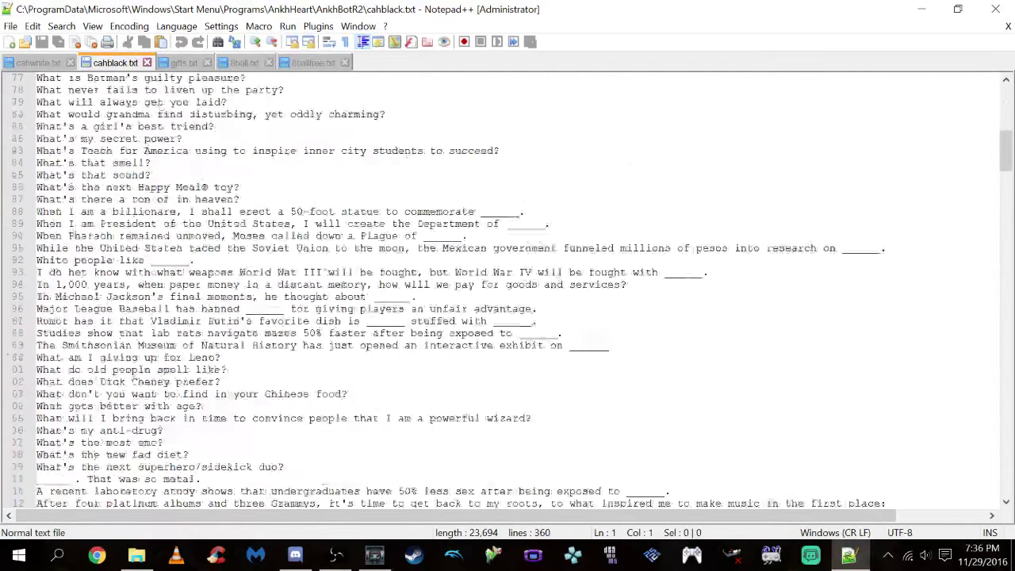
Step: Look through the prompt lines in cahblack.txt again, and review the response lines in cahwhite.txt
{"action": "scroll", "coordinate": [508, 298], "scroll_direction": "up", "scroll_amount": 20}
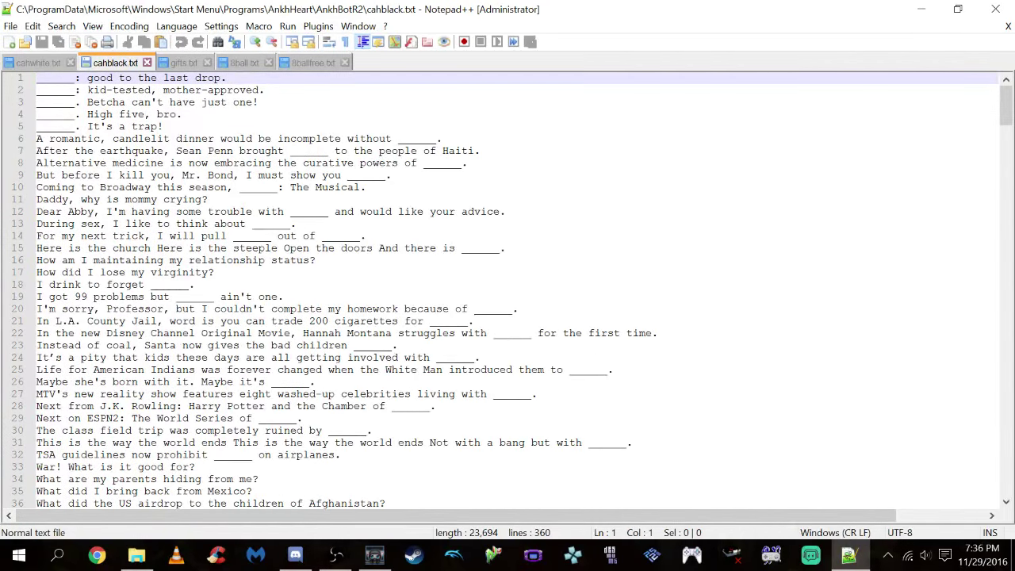
{"action": "scroll", "coordinate": [507, 298], "scroll_direction": "down", "scroll_amount": 18}
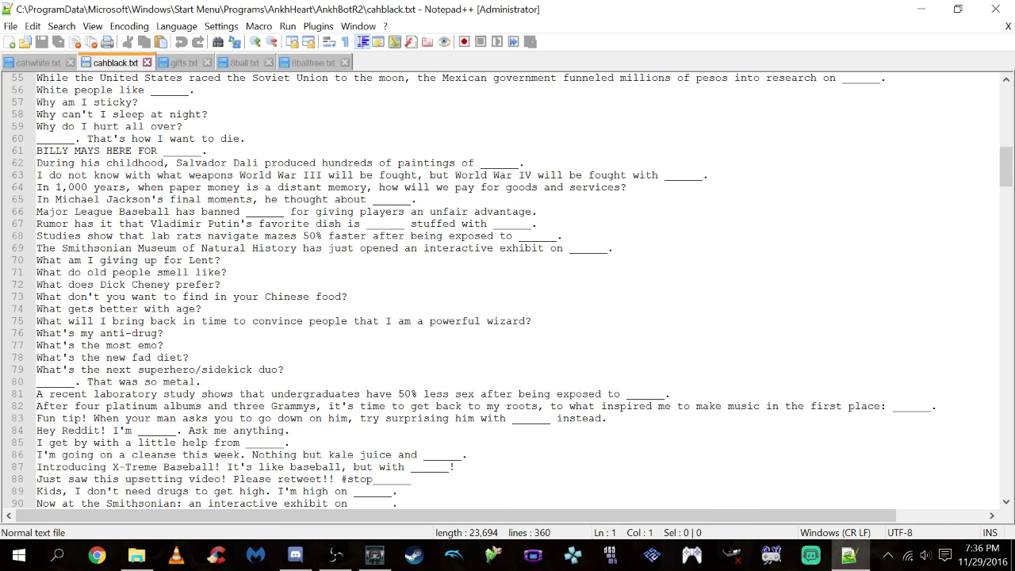
{"action": "key", "text": "ctrl+Tab"}
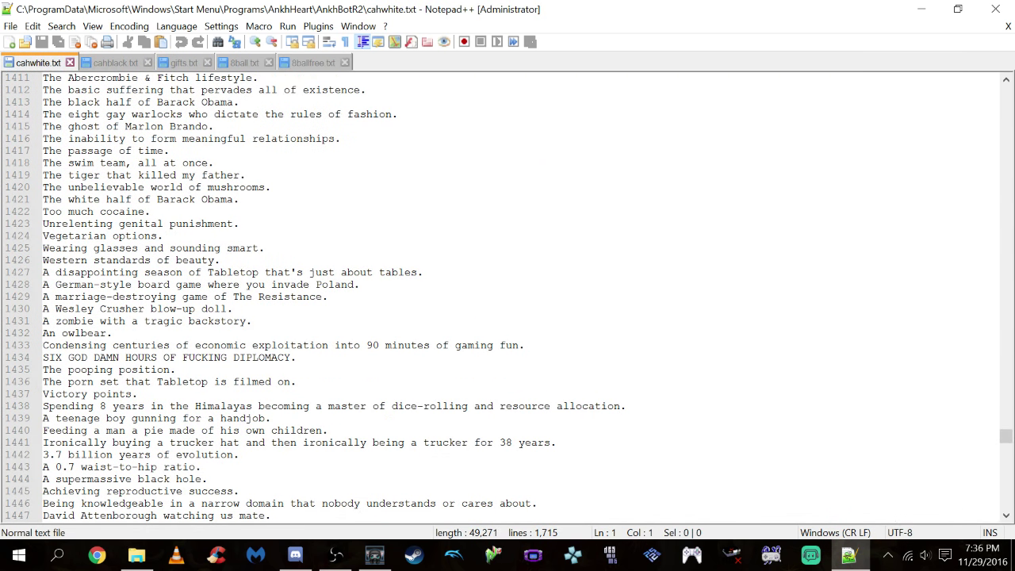
{"action": "scroll", "coordinate": [508, 297], "scroll_direction": "up", "scroll_amount": 12}
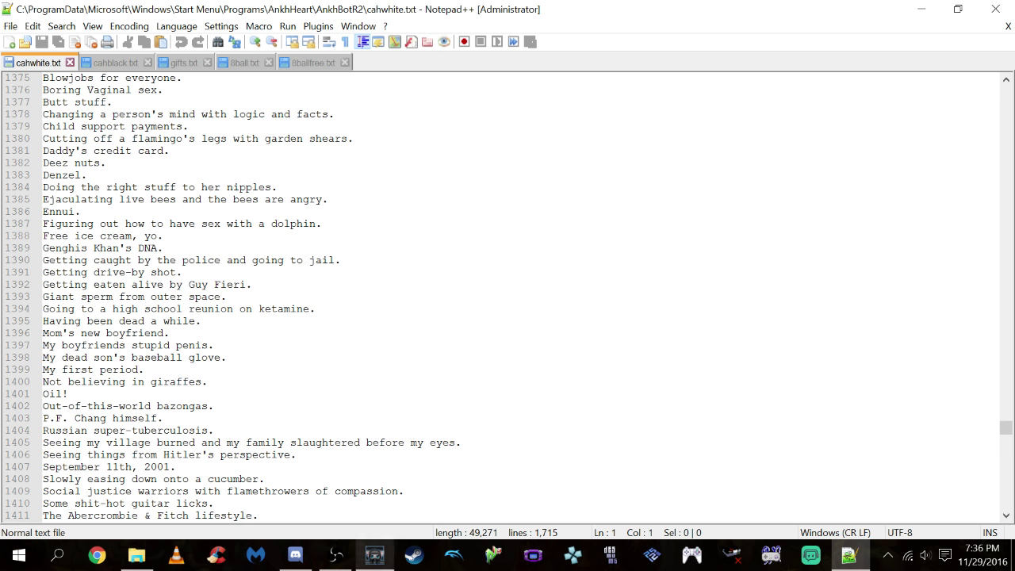
Step: View the cahblack file's properties in the AnkhBotR2 folder to check its full location, and return to AnkhBot
{"action": "left_click", "coordinate": [374, 556]}
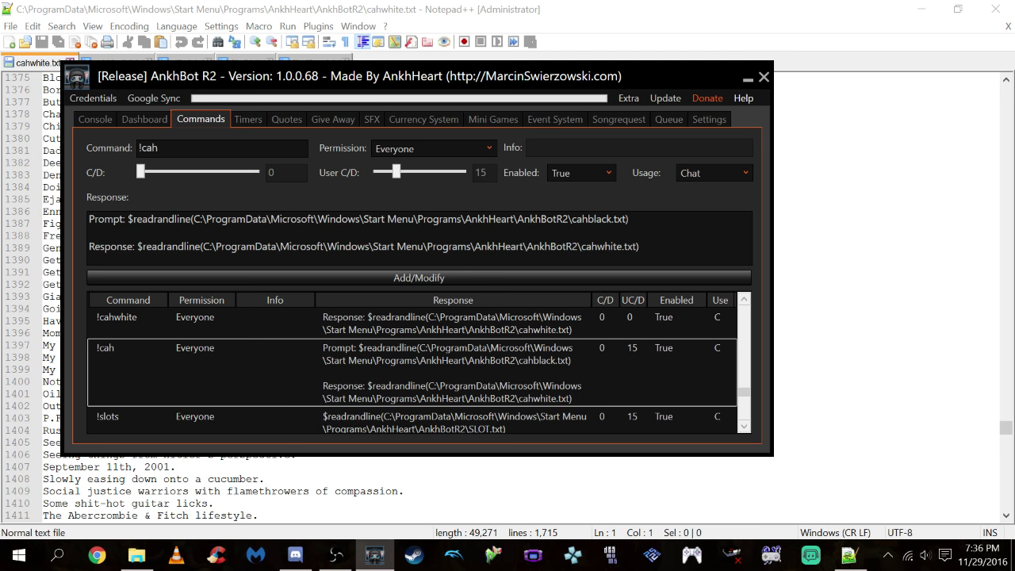
{"action": "left_click", "coordinate": [136, 555]}
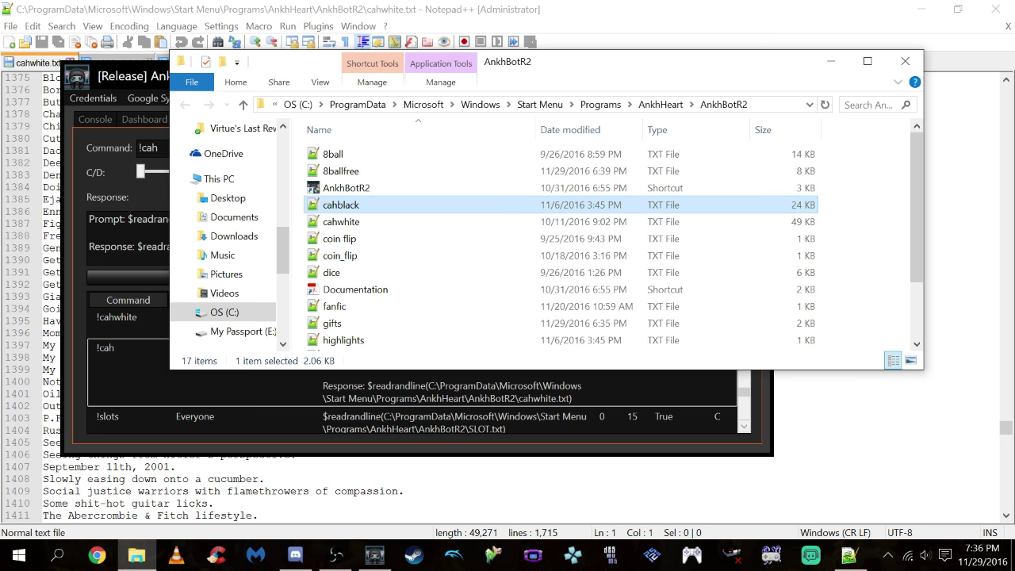
{"action": "left_click", "coordinate": [361, 204]}
{"action": "right_click", "coordinate": [367, 205]}
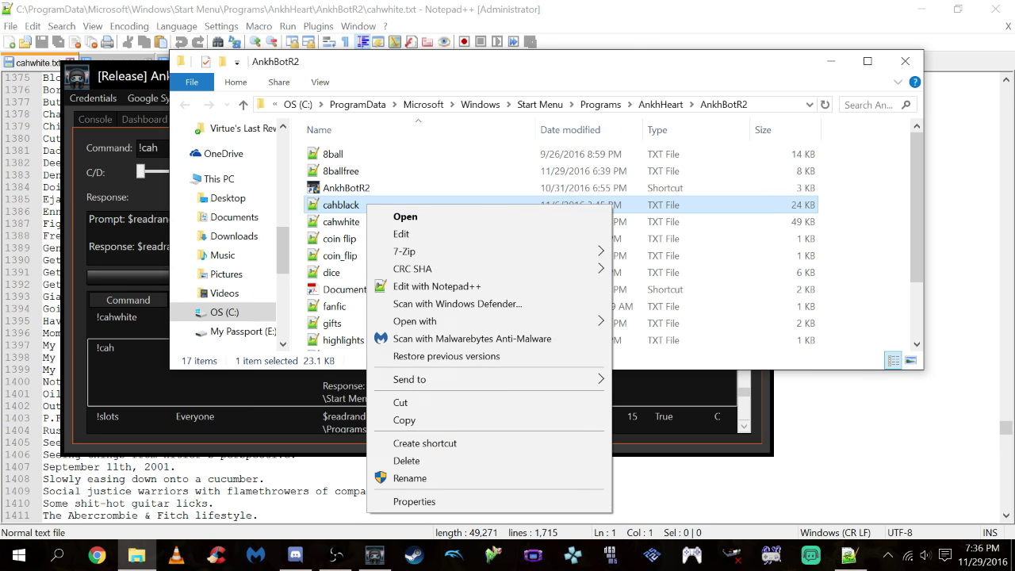
{"action": "left_click", "coordinate": [414, 502]}
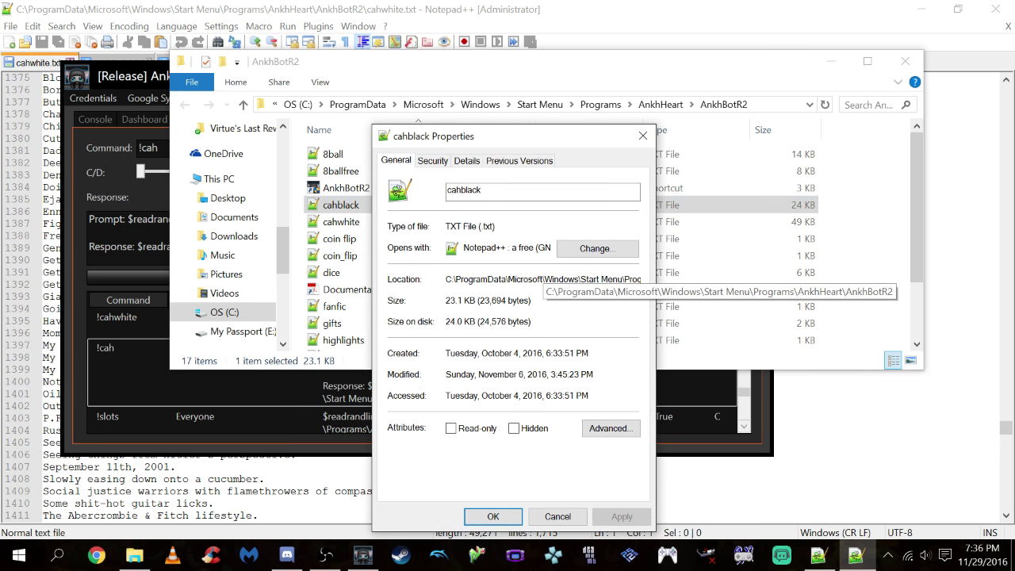
{"action": "left_click", "coordinate": [558, 517]}
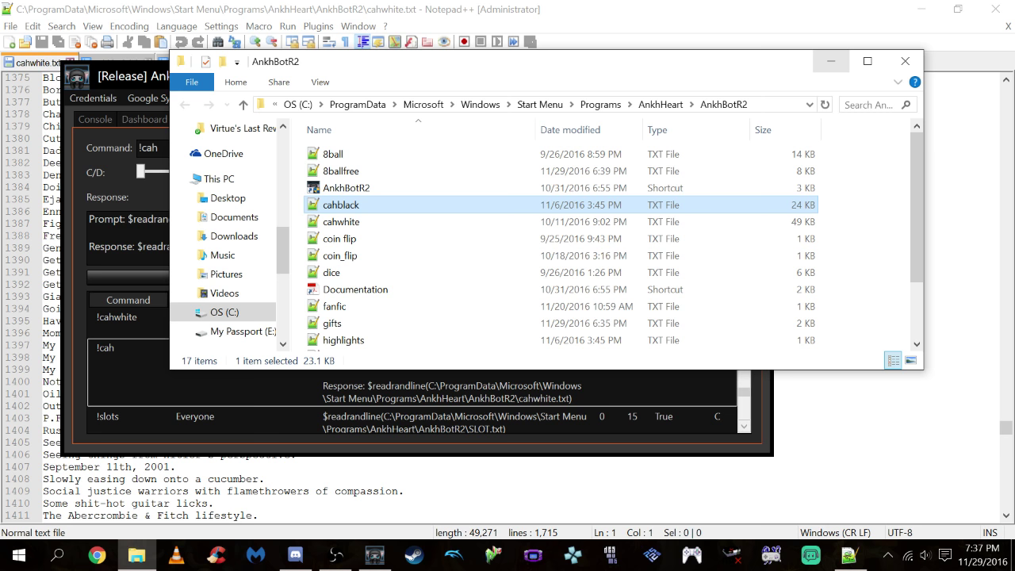
{"action": "left_click", "coordinate": [831, 61]}
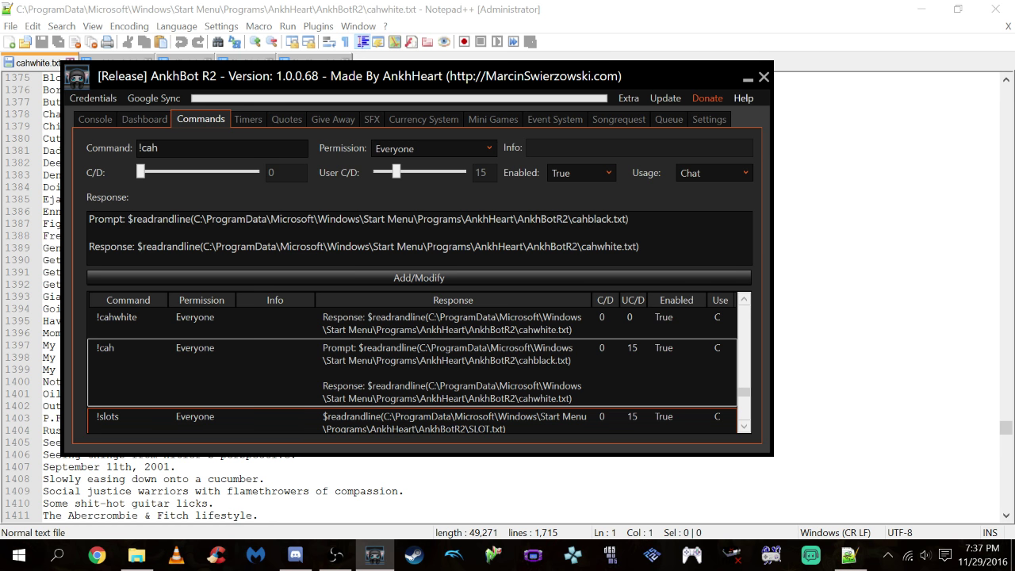
Step: Send "!cah" in the console chat as Streamer to test the command
{"action": "left_click", "coordinate": [744, 299]}
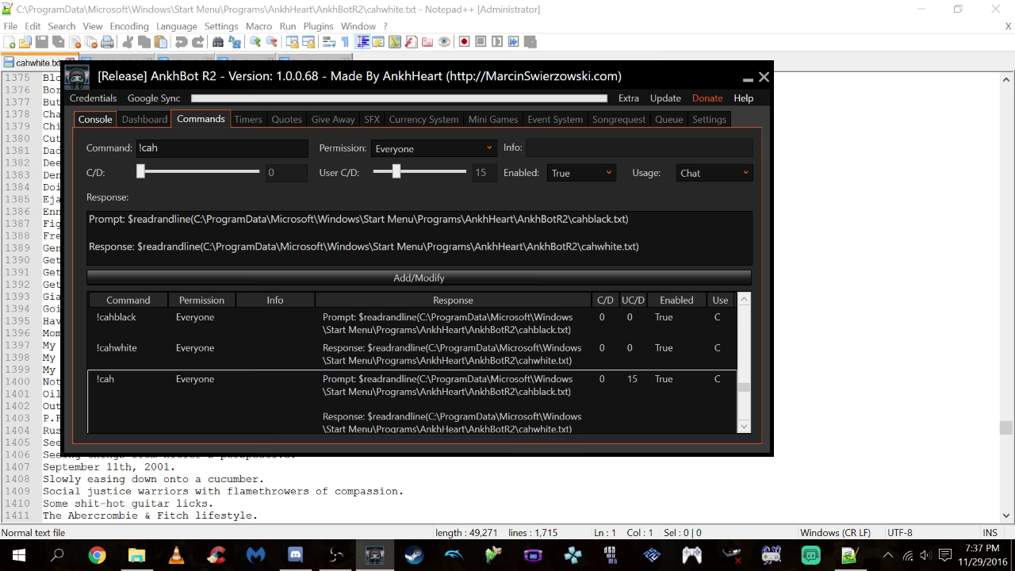
{"action": "left_click", "coordinate": [95, 119]}
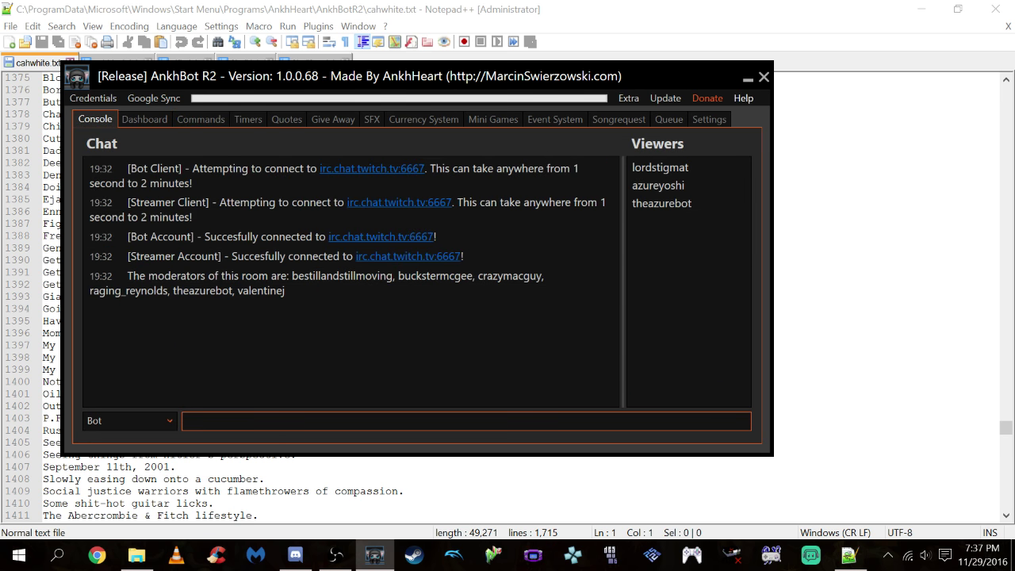
{"action": "left_click", "coordinate": [127, 420]}
{"action": "left_click", "coordinate": [103, 454]}
{"action": "left_click", "coordinate": [184, 420]}
{"action": "type", "text": "!cah"}
{"action": "key", "text": "Return"}
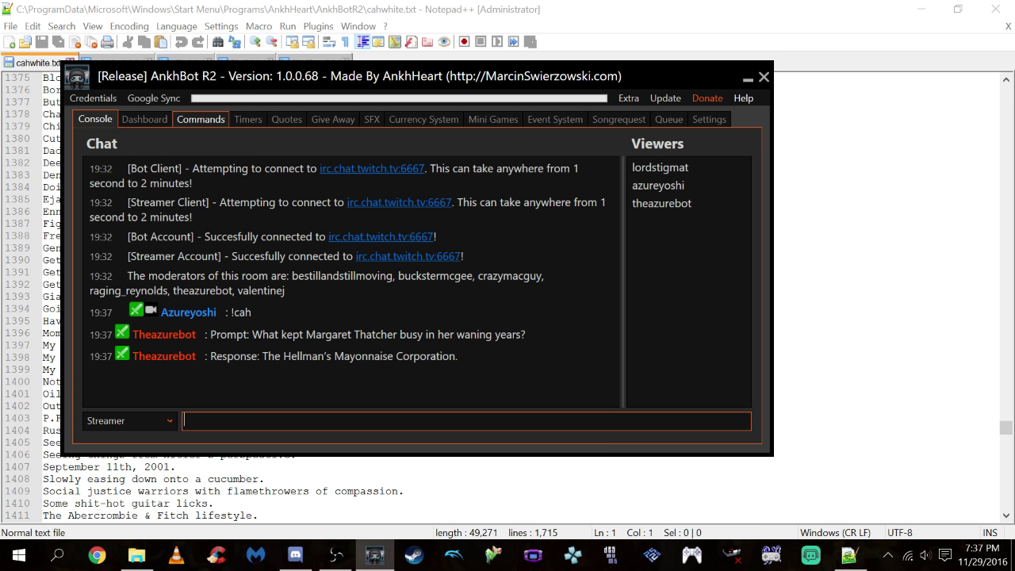
Step: Find the !gift command in the commands list and open it for editing to inspect its response
{"action": "left_click", "coordinate": [200, 119]}
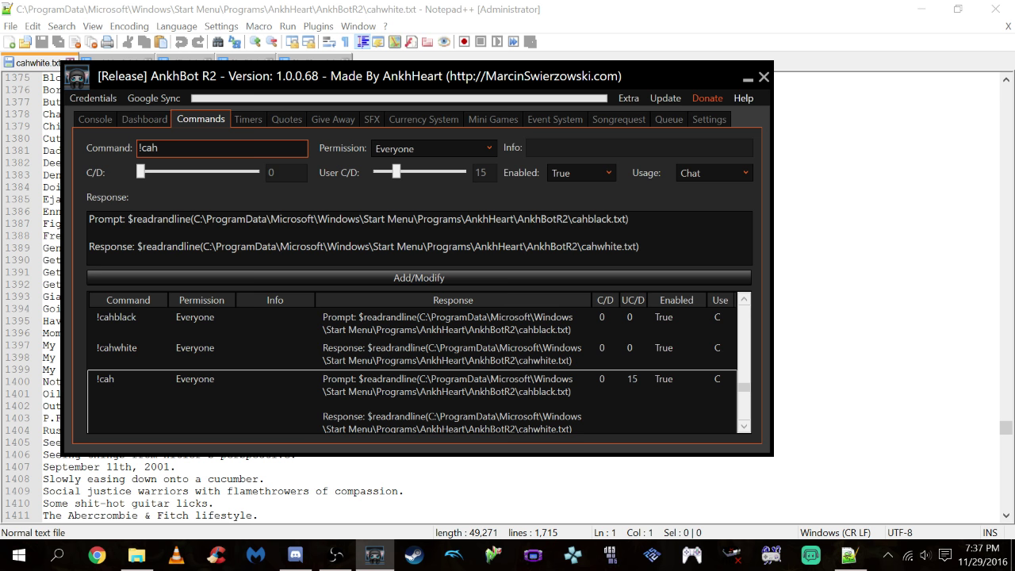
{"action": "left_click", "coordinate": [744, 299]}
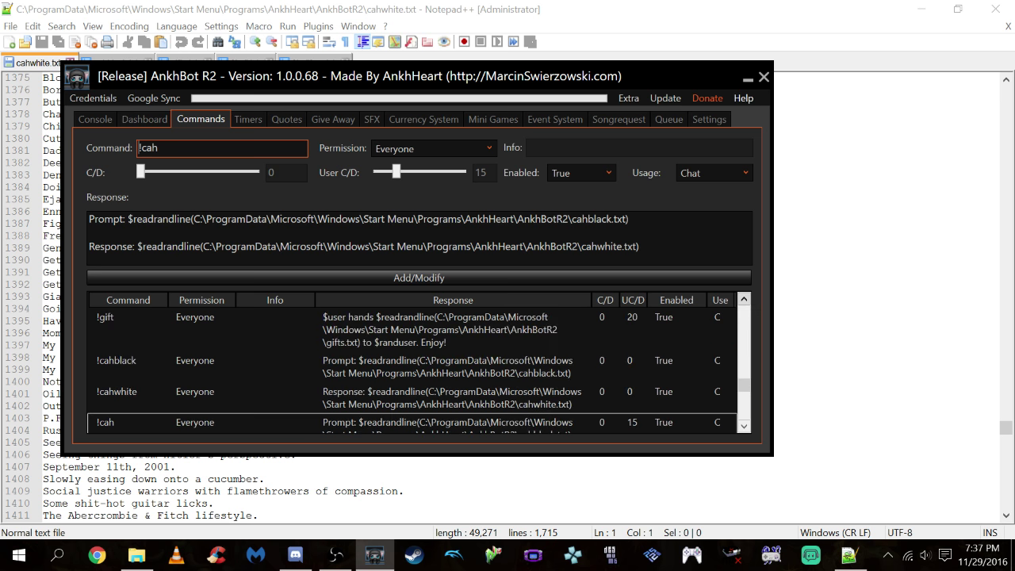
{"action": "left_click", "coordinate": [744, 299]}
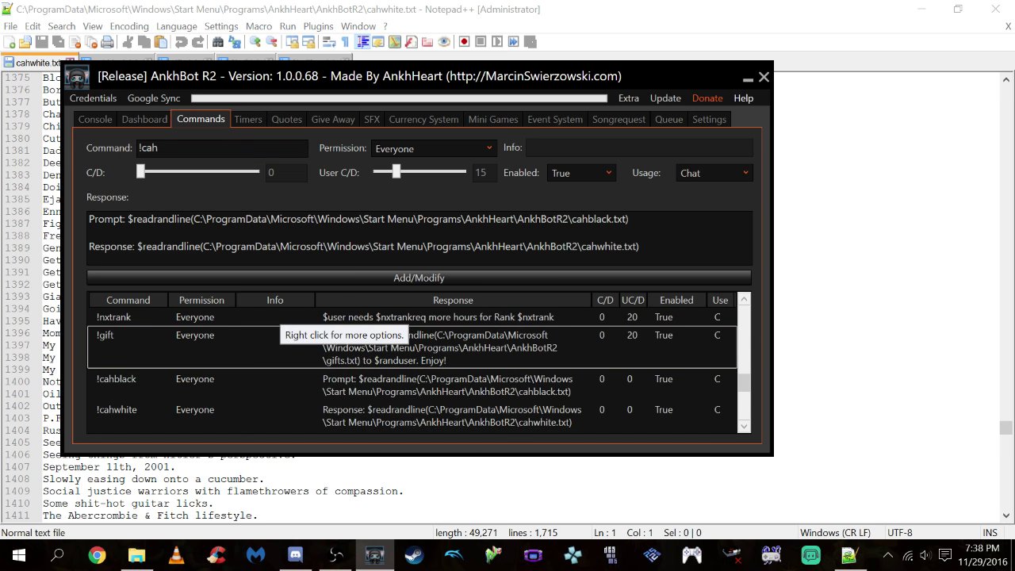
{"action": "right_click", "coordinate": [404, 351]}
{"action": "left_click", "coordinate": [428, 359]}
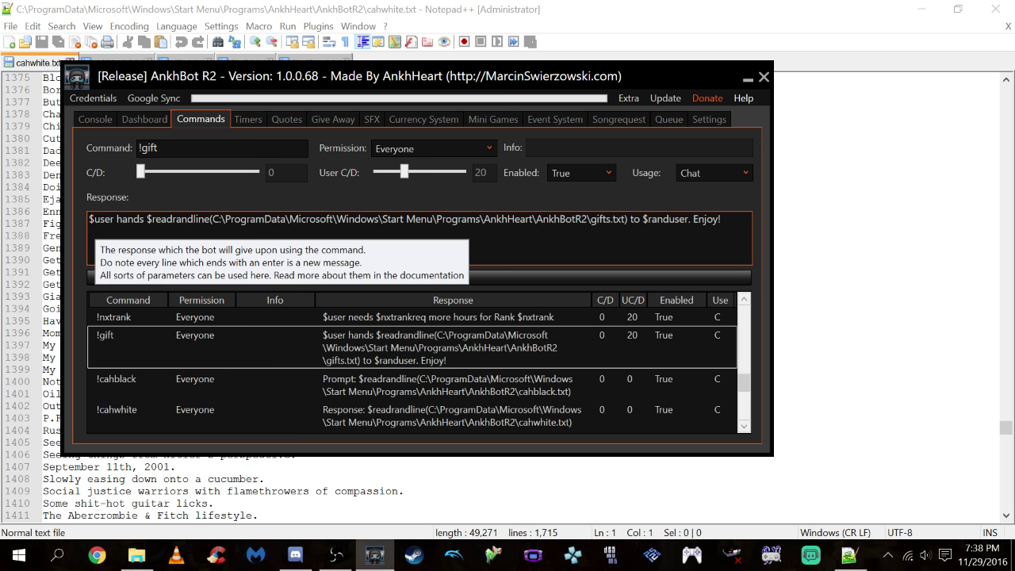
Step: Send "!gift" in the console chat as Streamer to test the command
{"action": "left_click", "coordinate": [95, 119]}
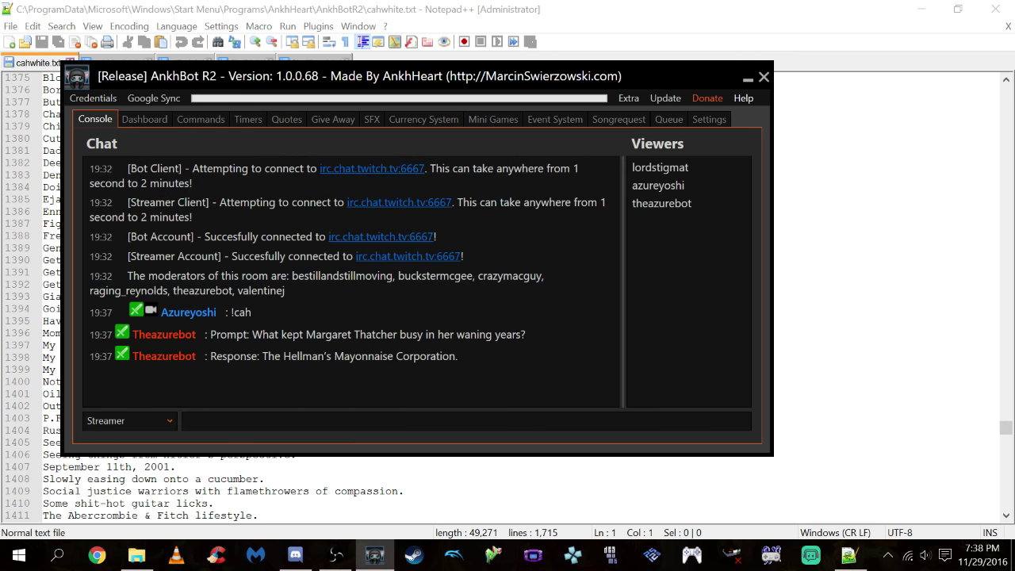
{"action": "left_click", "coordinate": [408, 421]}
{"action": "type", "text": "!gift"}
{"action": "key", "text": "Return"}
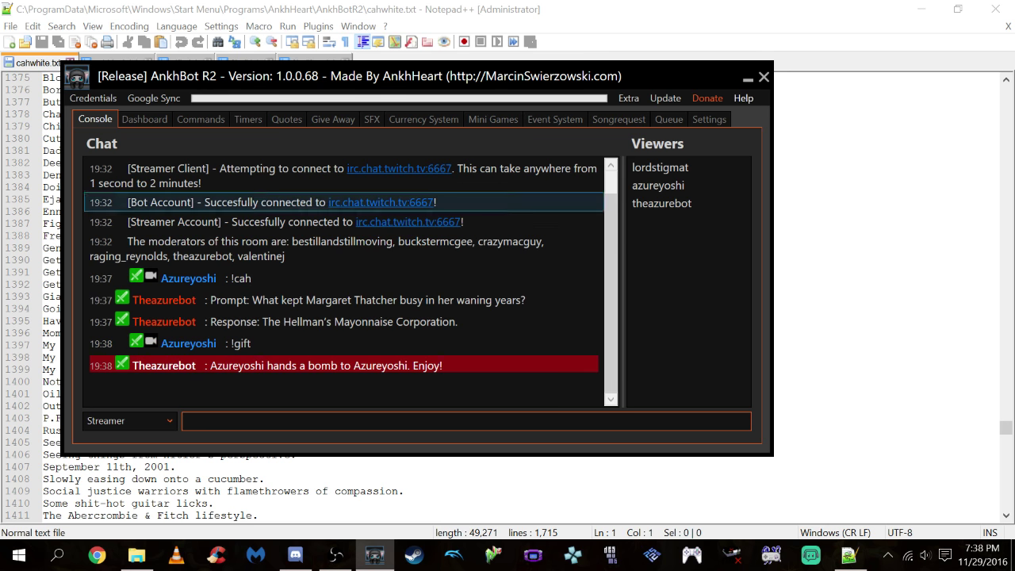
Step: Switch to Notepad++, look through the gift entries in gifts.txt, and return to cahblack.txt
{"action": "left_click", "coordinate": [873, 308]}
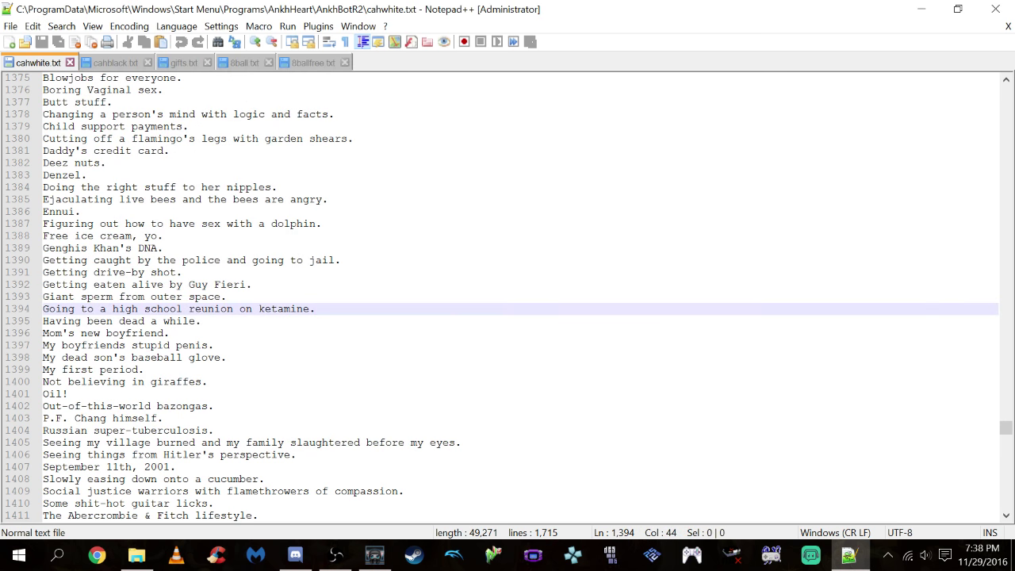
{"action": "key", "text": "ctrl+Tab"}
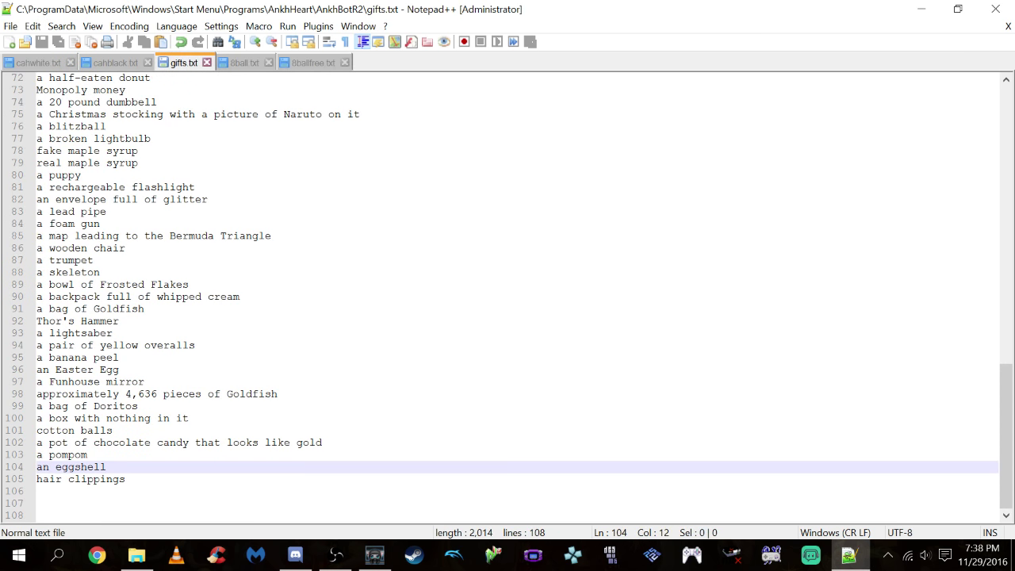
{"action": "scroll", "coordinate": [508, 297], "scroll_direction": "up", "scroll_amount": 20}
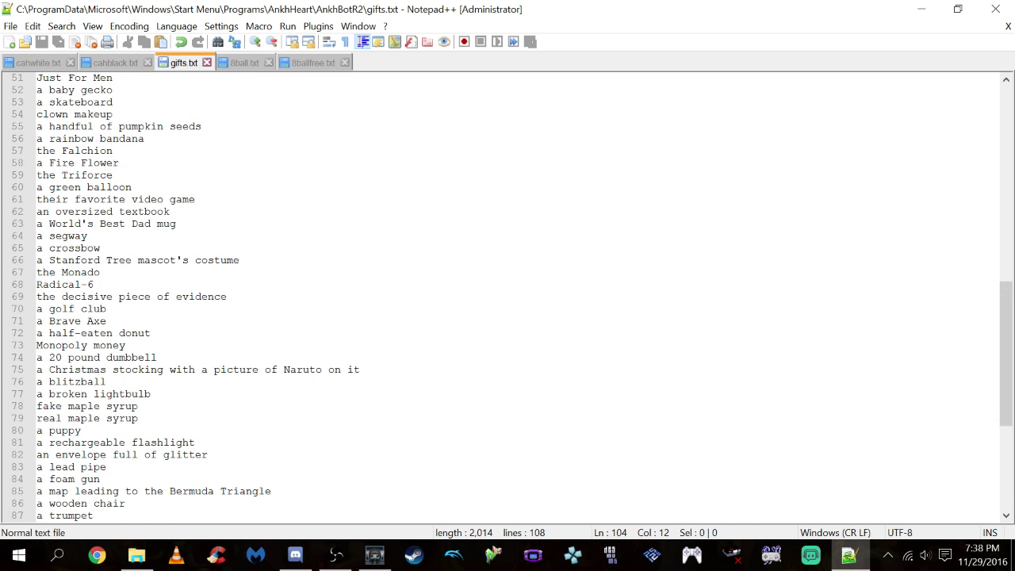
{"action": "scroll", "coordinate": [508, 298], "scroll_direction": "up", "scroll_amount": 3}
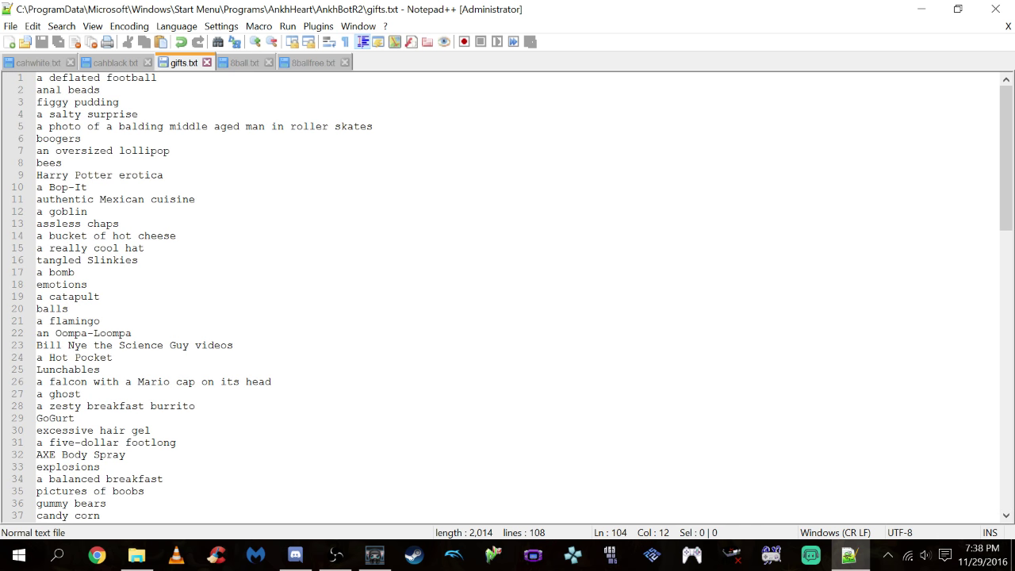
{"action": "scroll", "coordinate": [507, 297], "scroll_direction": "down", "scroll_amount": 7}
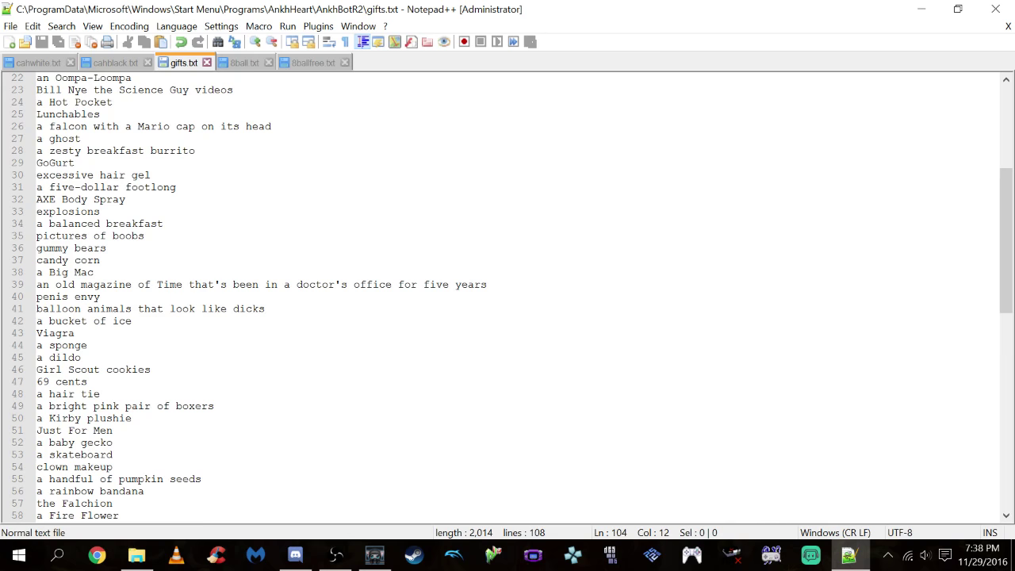
{"action": "scroll", "coordinate": [507, 297], "scroll_direction": "down", "scroll_amount": 17}
{"action": "scroll", "coordinate": [508, 297], "scroll_direction": "up", "scroll_amount": 14}
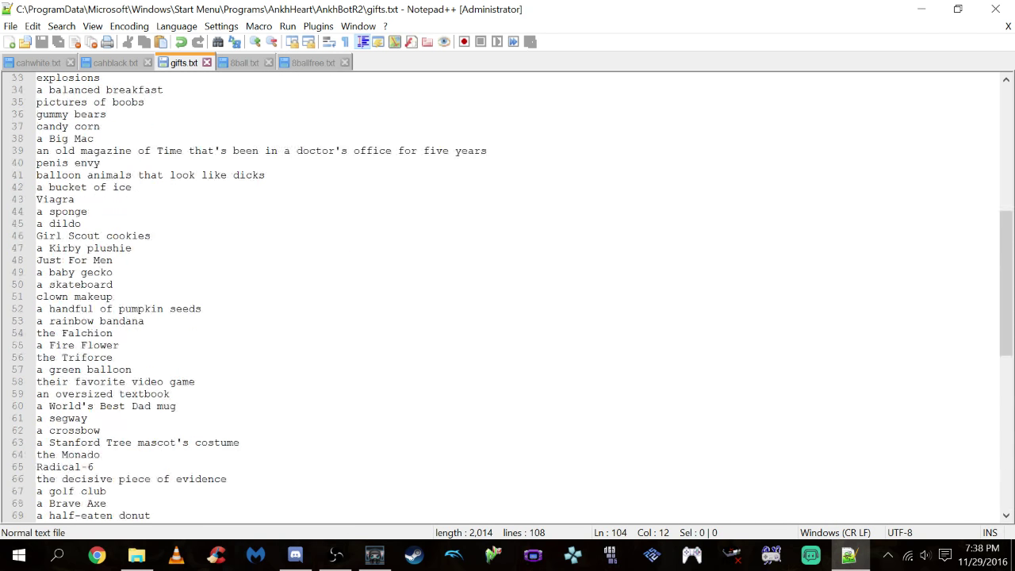
{"action": "scroll", "coordinate": [508, 297], "scroll_direction": "up", "scroll_amount": 10}
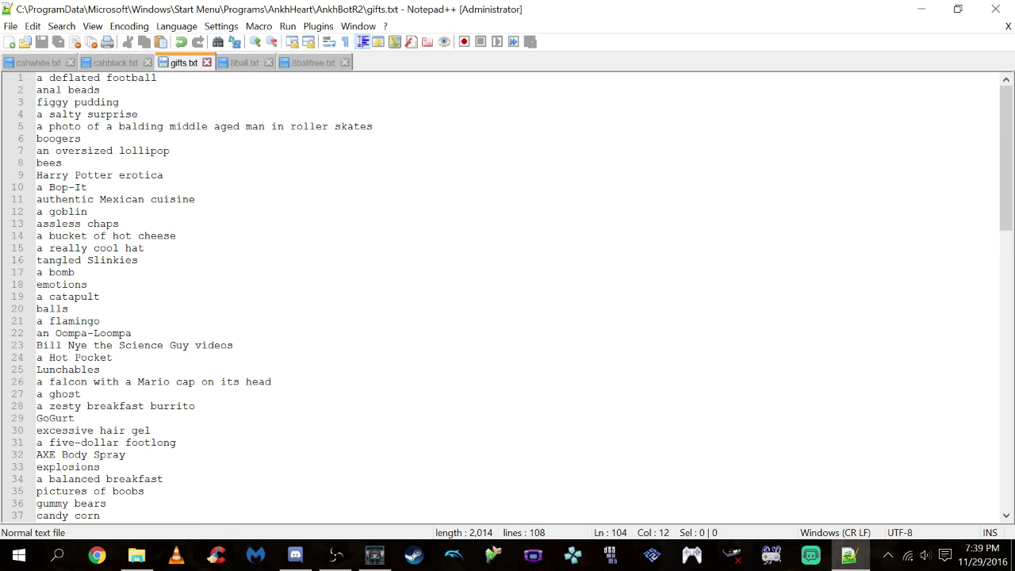
{"action": "scroll", "coordinate": [508, 298], "scroll_direction": "down", "scroll_amount": 14}
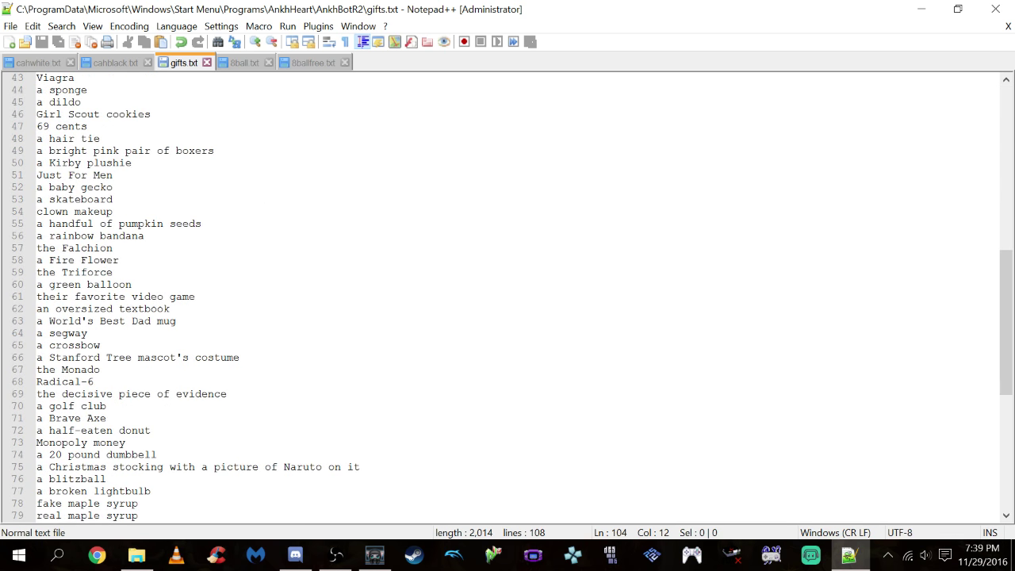
{"action": "left_click", "coordinate": [115, 62]}
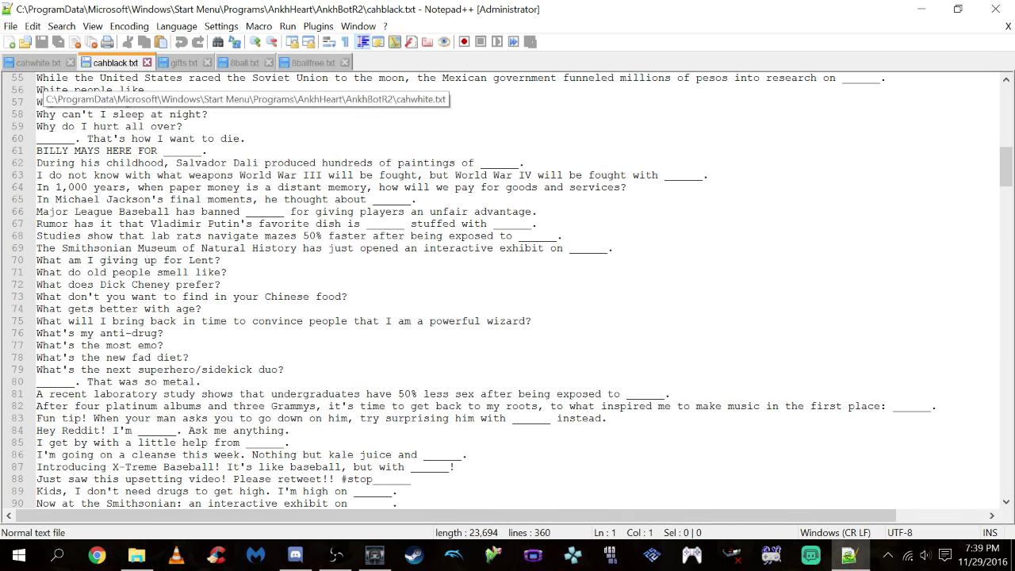
{"action": "left_click", "coordinate": [36, 62]}
{"action": "left_click", "coordinate": [115, 62]}
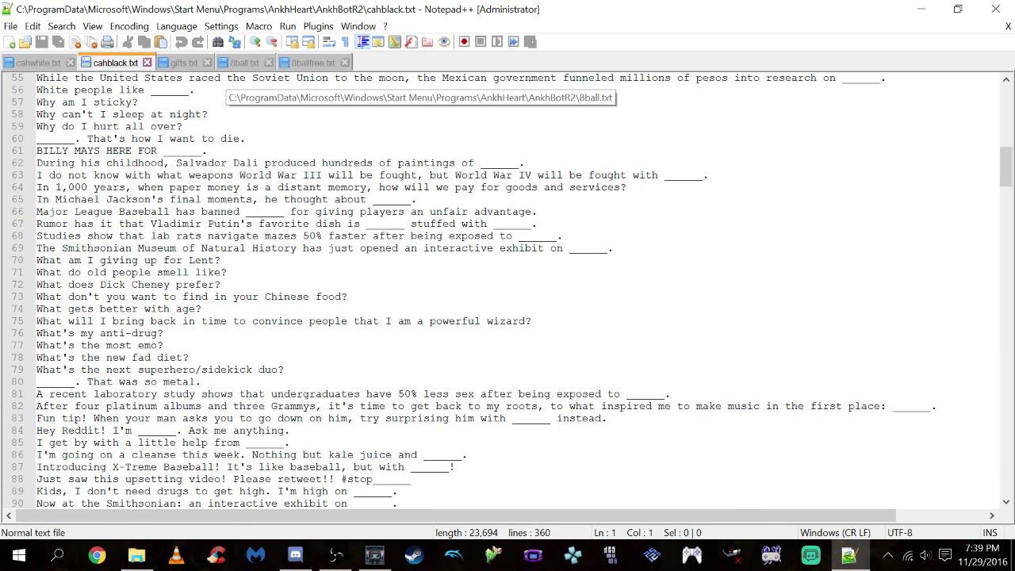
Step: Switch to AnkhBot and browse the commands list to the !flip, !dice and !8ball commands that read from text files
{"action": "left_click", "coordinate": [375, 555]}
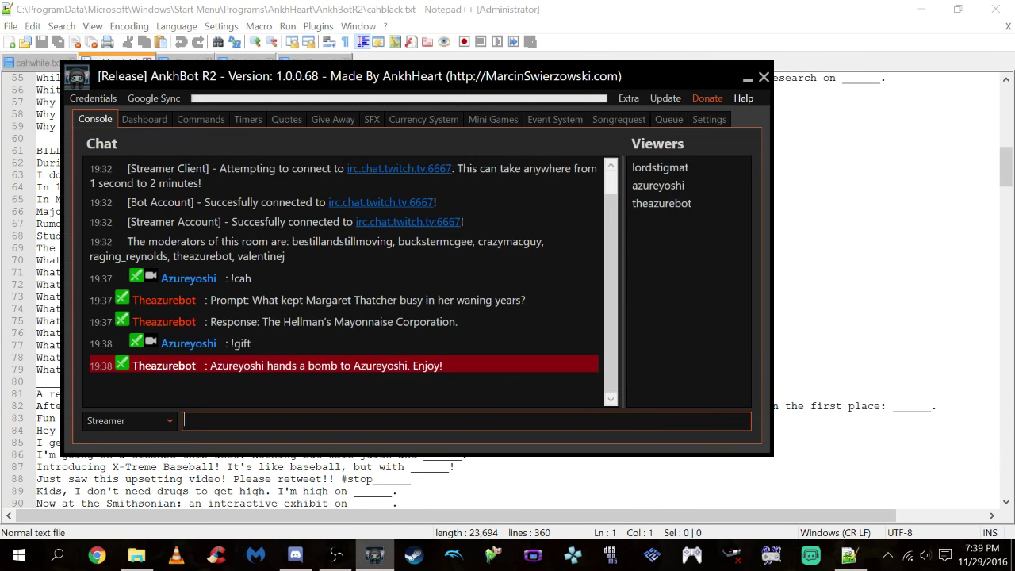
{"action": "left_click", "coordinate": [201, 118]}
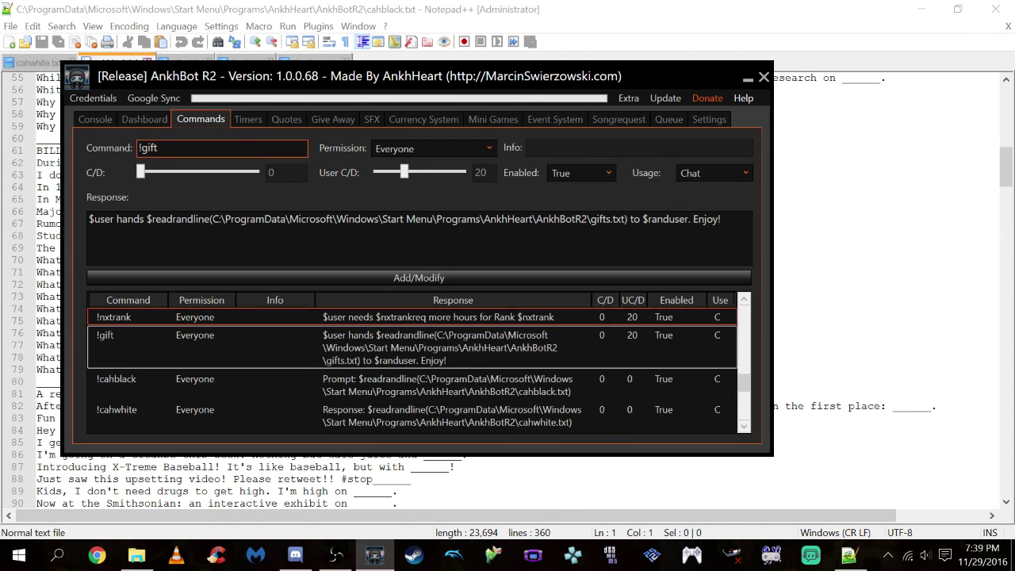
{"action": "scroll", "coordinate": [262, 408], "scroll_direction": "up", "scroll_amount": 10}
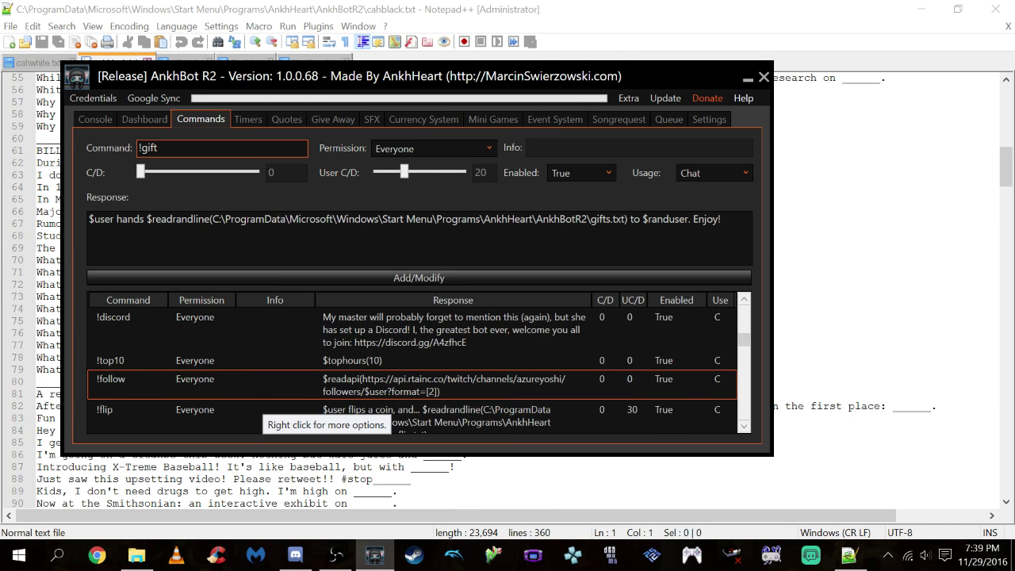
{"action": "scroll", "coordinate": [262, 408], "scroll_direction": "up", "scroll_amount": 3}
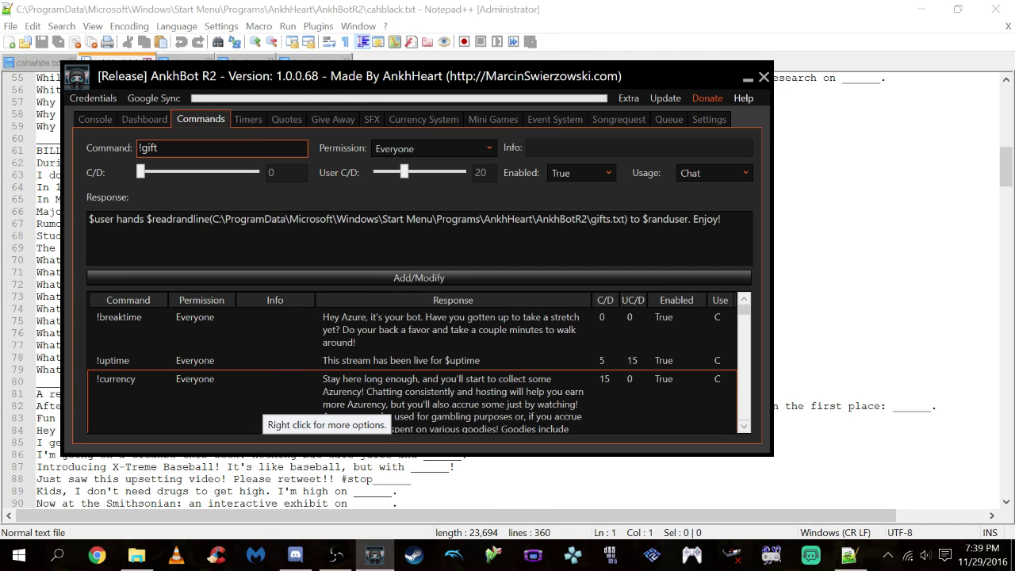
{"action": "scroll", "coordinate": [262, 401], "scroll_direction": "down", "scroll_amount": 5}
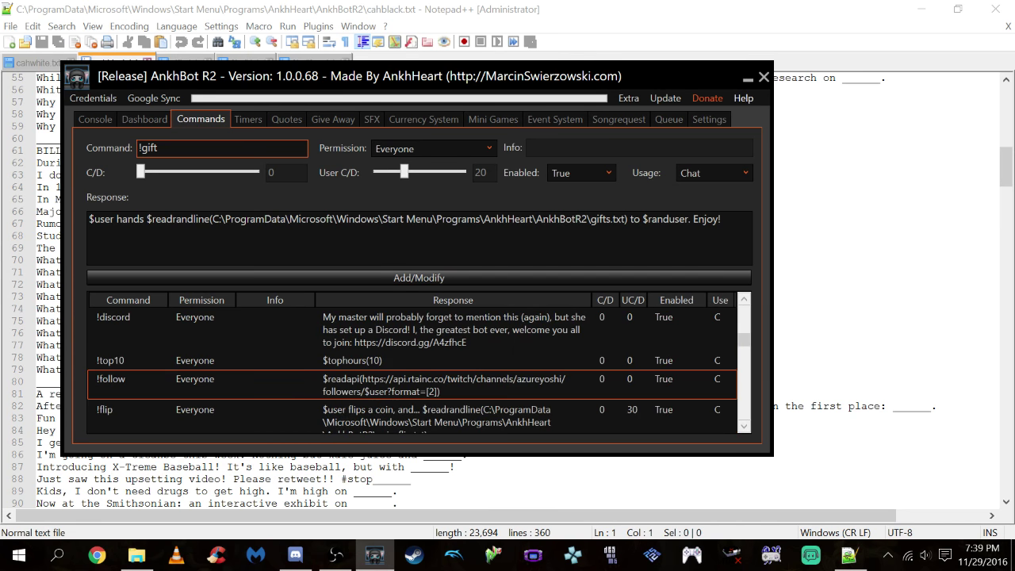
{"action": "scroll", "coordinate": [262, 401], "scroll_direction": "up", "scroll_amount": 2}
{"action": "scroll", "coordinate": [413, 365], "scroll_direction": "down", "scroll_amount": 3}
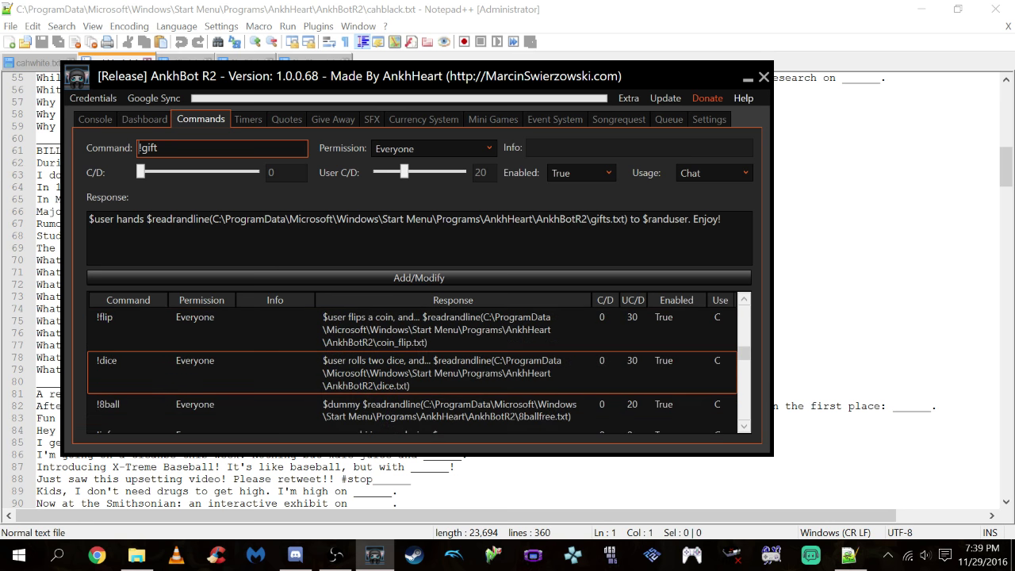
Step: Open the !8ball command for editing to inspect its response
{"action": "left_click", "coordinate": [264, 407]}
{"action": "right_click", "coordinate": [265, 407]}
{"action": "left_click", "coordinate": [289, 418]}
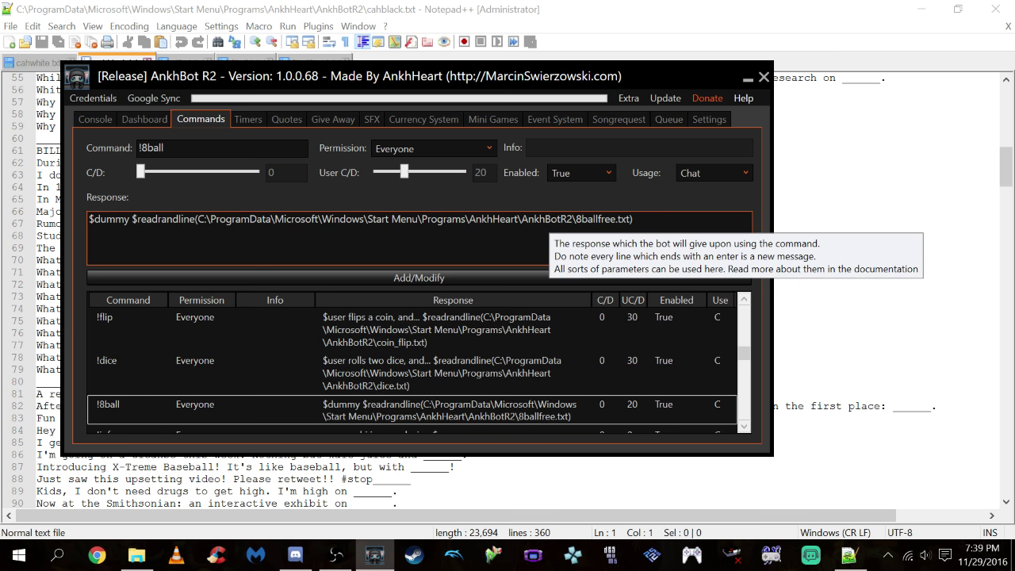
Step: Send "!8ball" and "!8ball How is the 8 ball today?" in the console chat as Streamer to test the command
{"action": "left_click", "coordinate": [95, 119]}
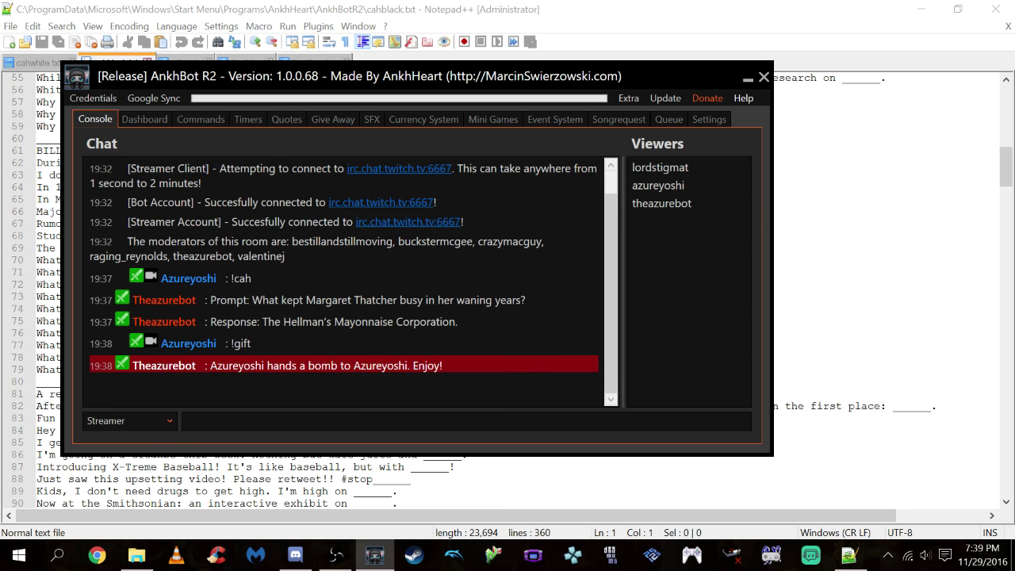
{"action": "left_click", "coordinate": [184, 421]}
{"action": "type", "text": "!8"}
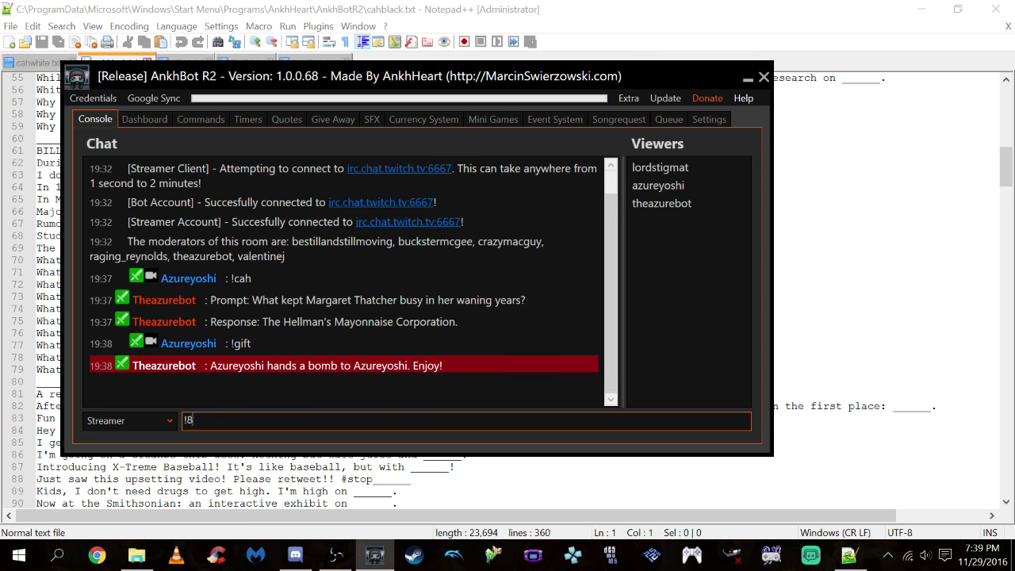
{"action": "type", "text": "ball"}
{"action": "key", "text": "Return"}
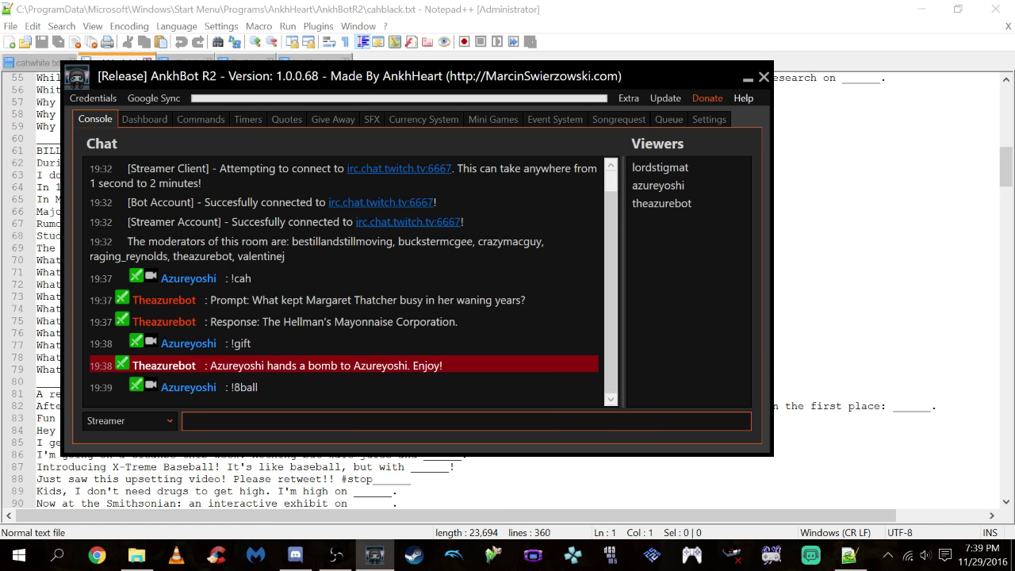
{"action": "type", "text": "!8ball How is the 8  ball today"}
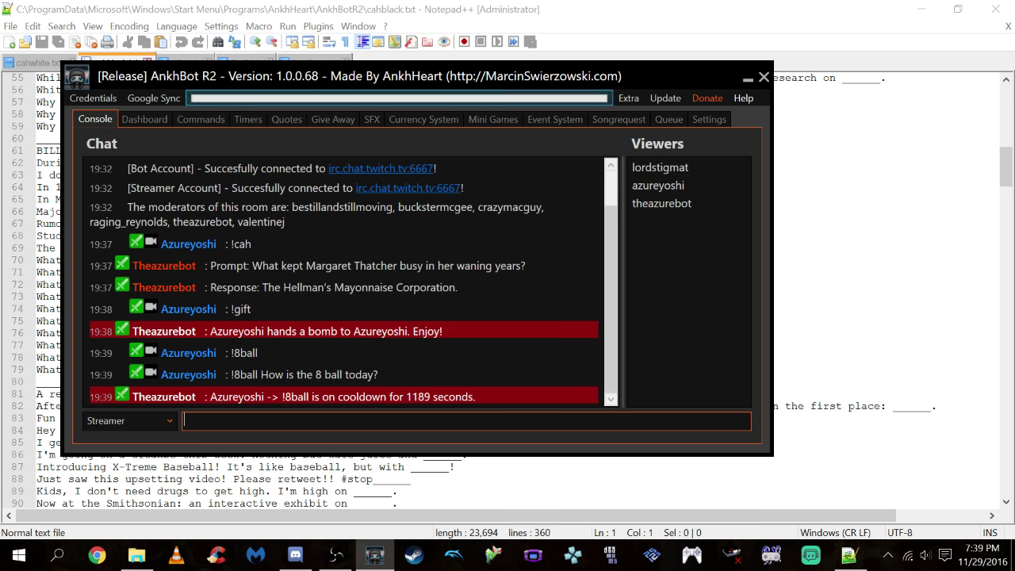
Step: Set the !8ball command's user cooldown to 0 and save the modified command
{"action": "left_click", "coordinate": [201, 119]}
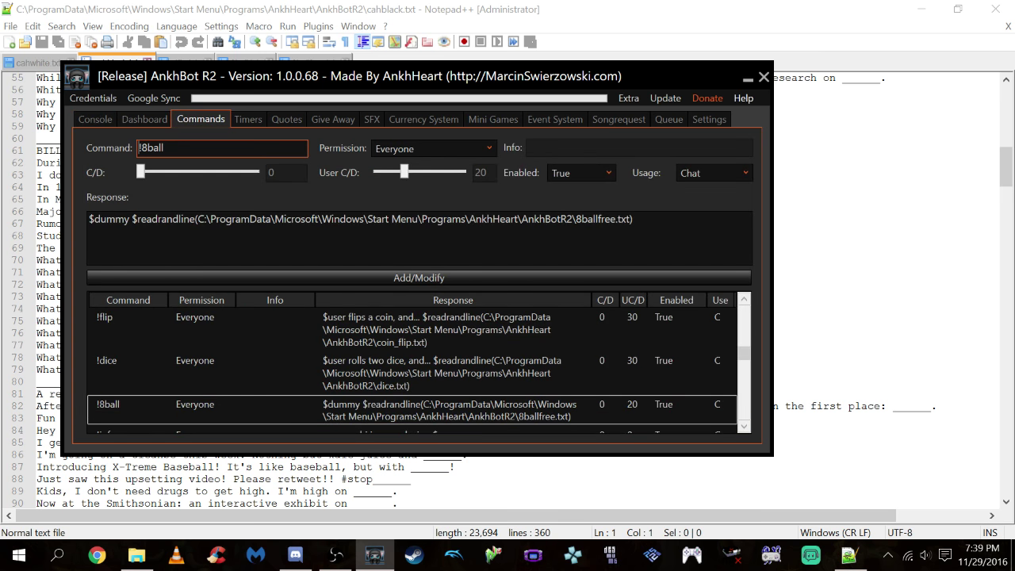
{"action": "left_click_drag", "start_coordinate": [404, 172], "coordinate": [373, 172]}
{"action": "left_click", "coordinate": [419, 277]}
{"action": "left_click", "coordinate": [449, 292]}
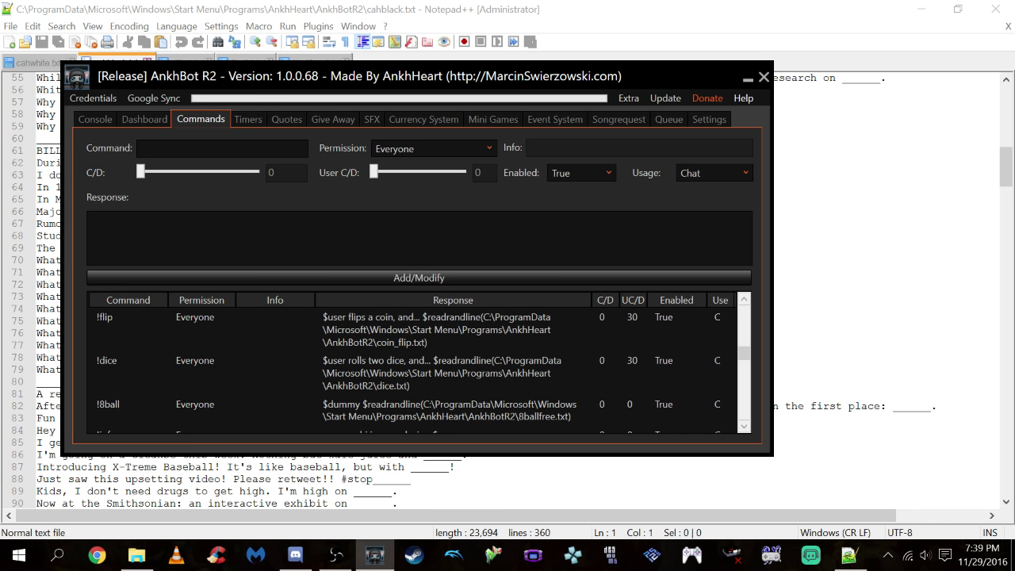
Step: Send "!8ball How is the 8ball today" in the console chat to test the command again
{"action": "left_click", "coordinate": [95, 119]}
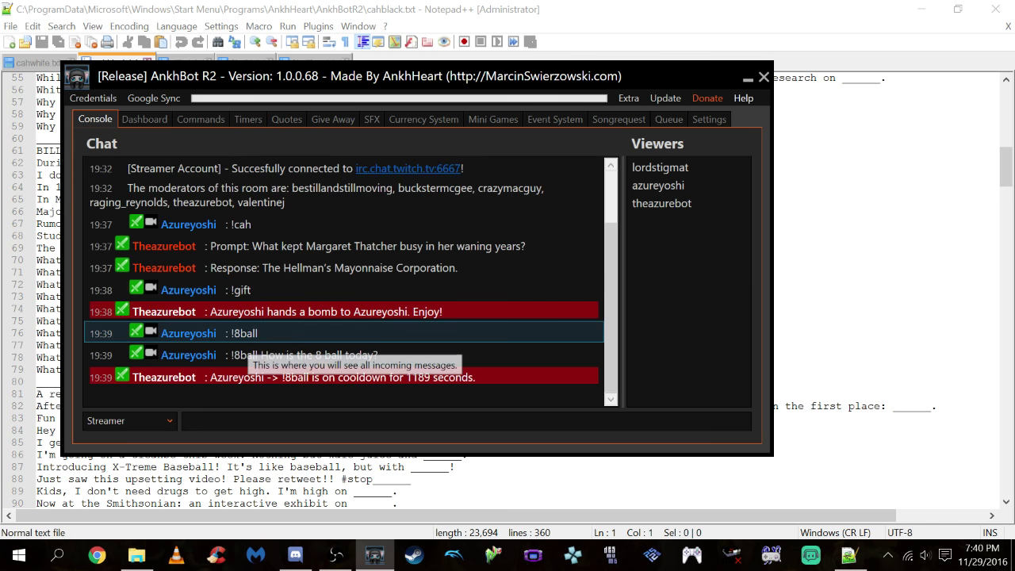
{"action": "type", "text": "!"}
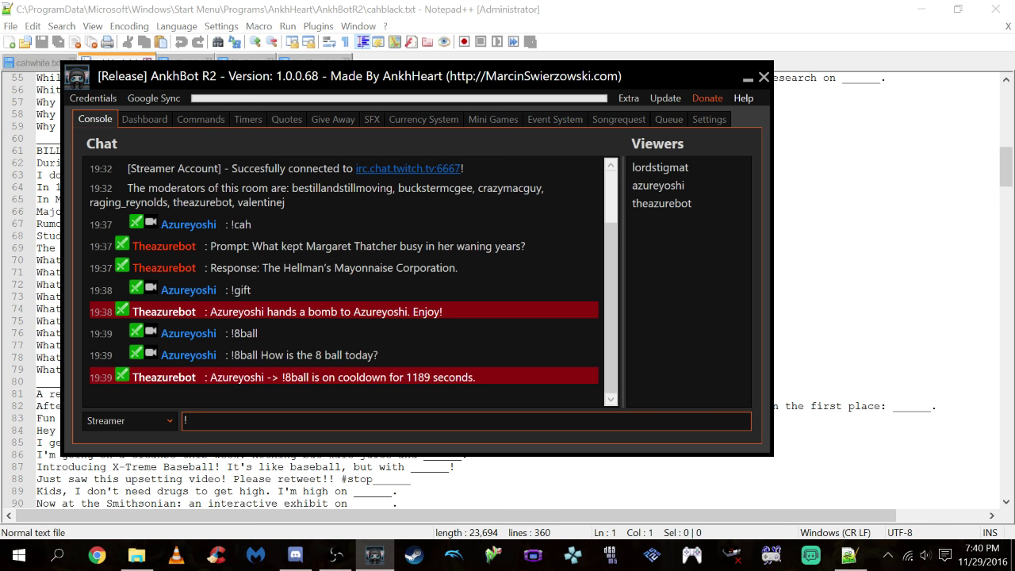
{"action": "type", "text": "8ball How is the 8ball today"}
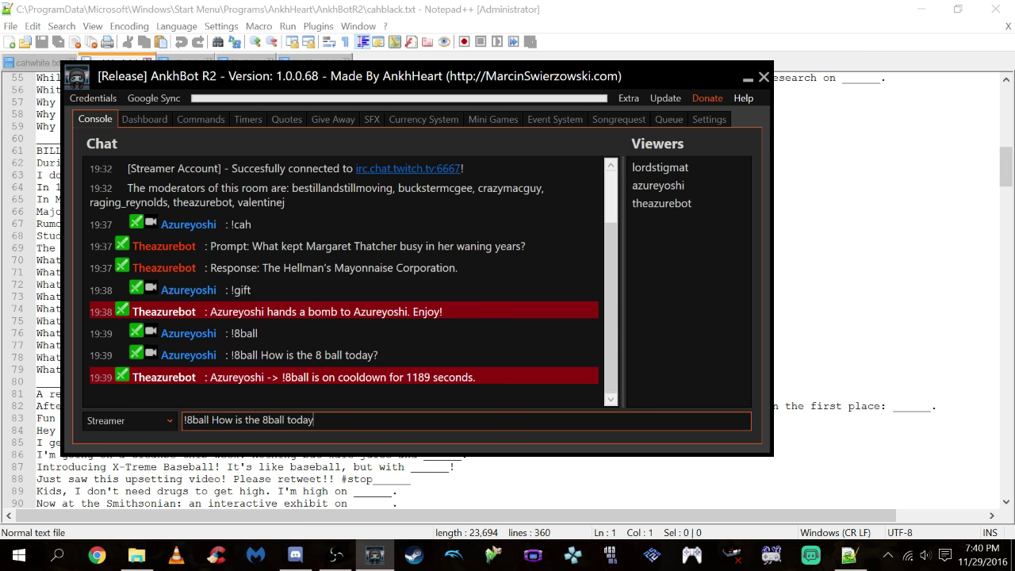
{"action": "key", "text": "Return"}
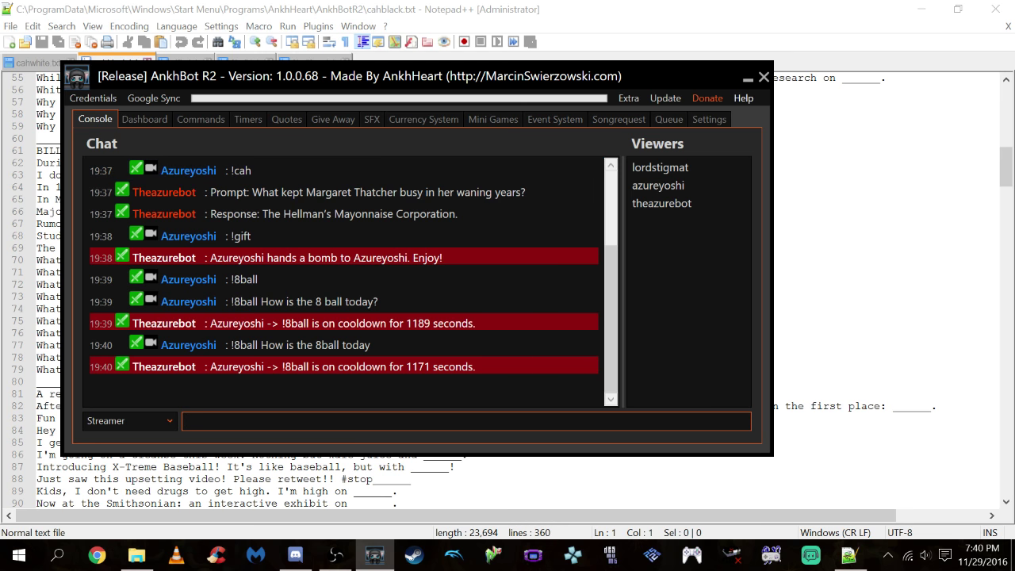
Step: Restart AnkhBot and send "!8ball How are you today 8ball?" in the console chat as Streamer
{"action": "left_click", "coordinate": [764, 76]}
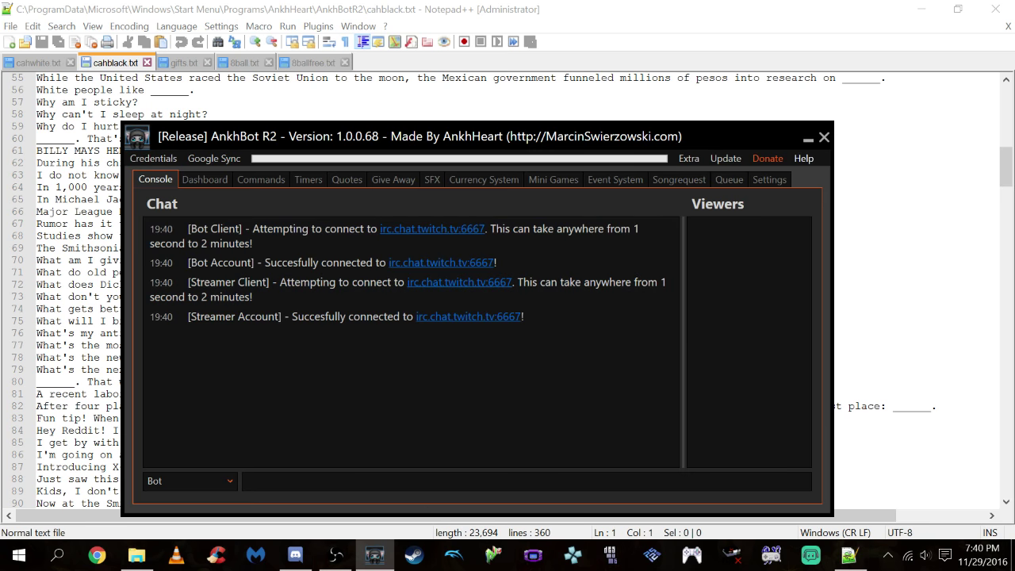
{"action": "left_click", "coordinate": [191, 480]}
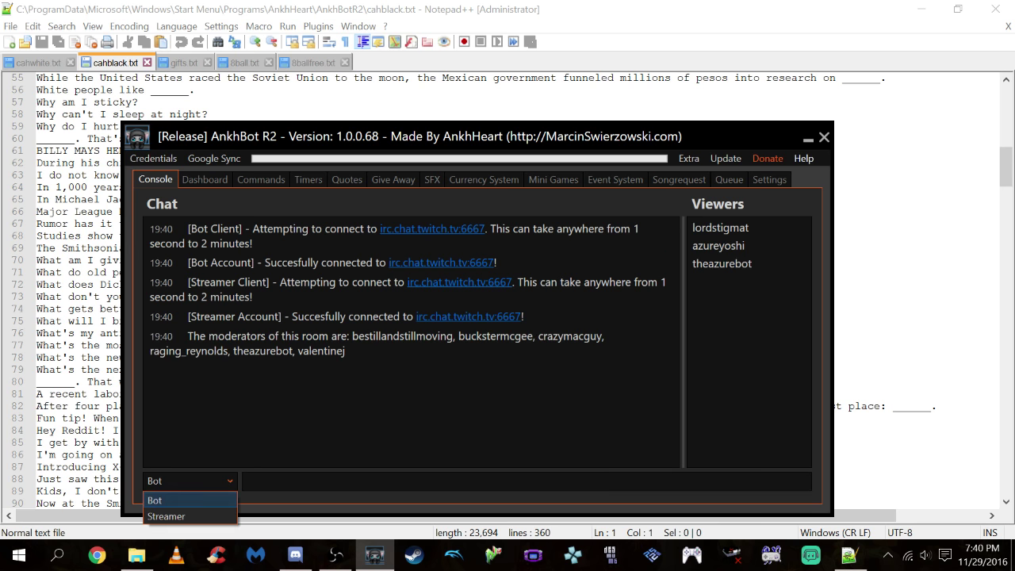
{"action": "left_click", "coordinate": [168, 514]}
{"action": "left_click", "coordinate": [524, 482]}
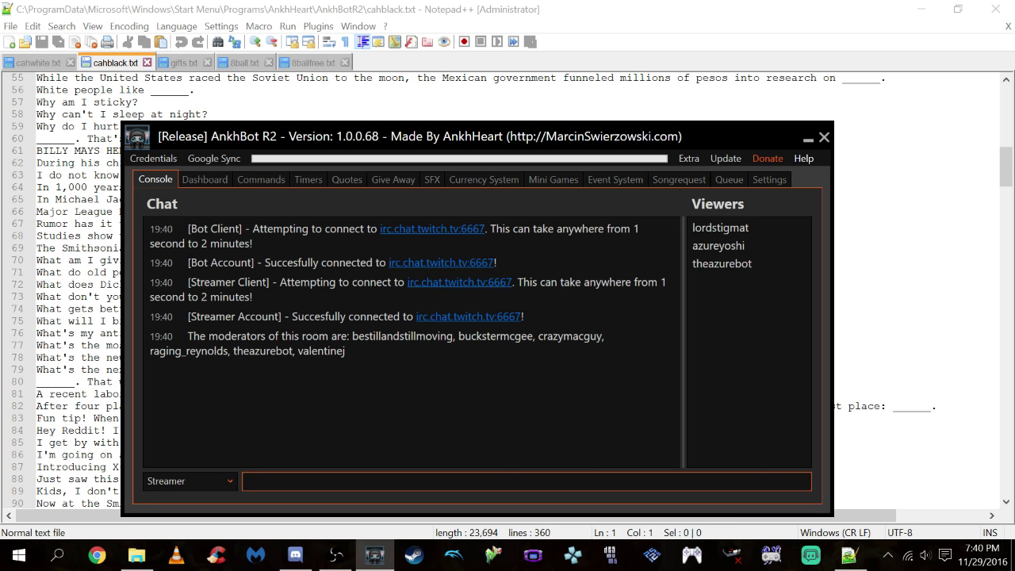
{"action": "type", "text": "!8ball How are you today 8ball?"}
{"action": "key", "text": "Return"}
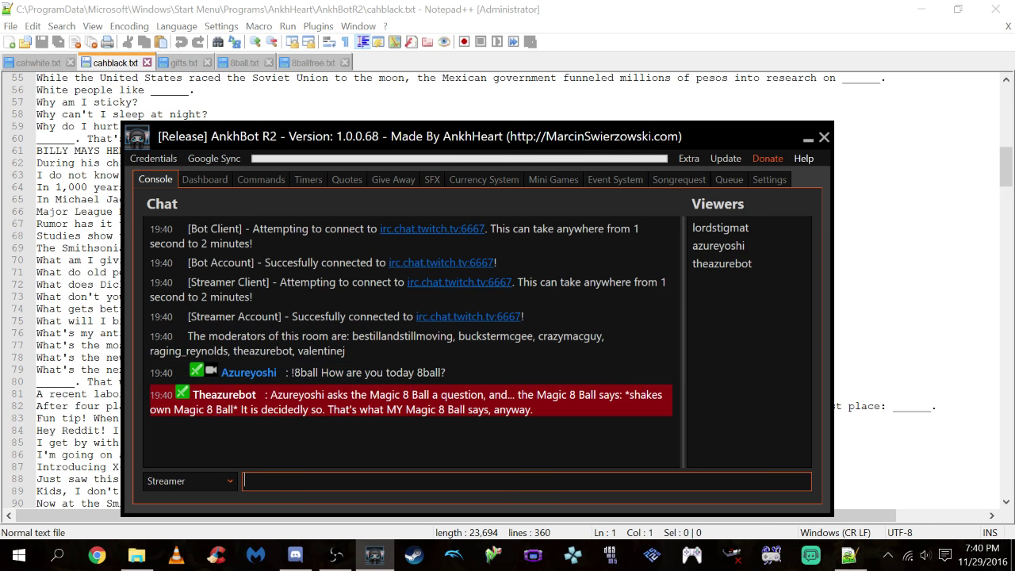
Step: Find the !8ball entry in the commands list to check which text file it reads, and return to the console chat
{"action": "left_click", "coordinate": [261, 179]}
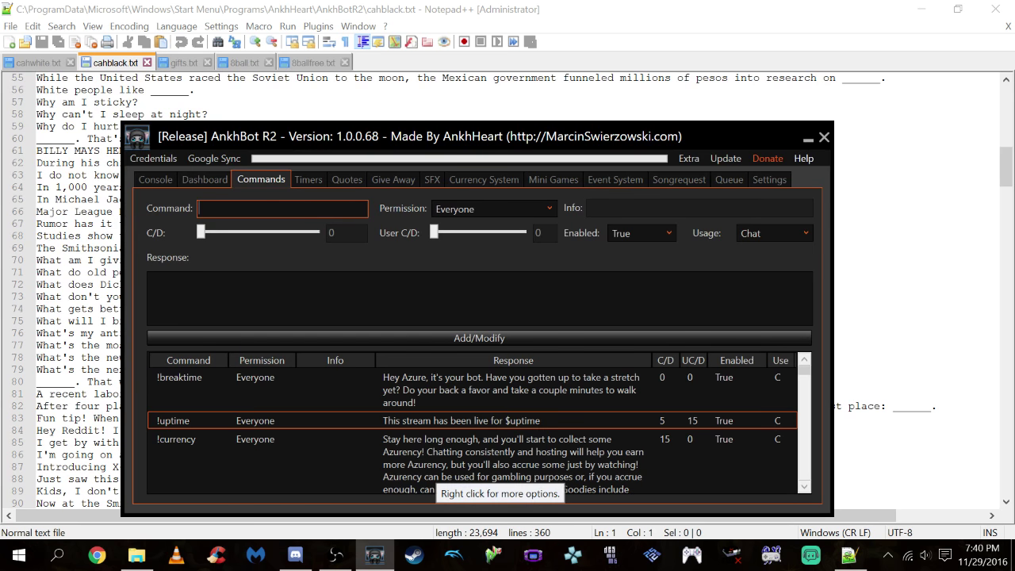
{"action": "scroll", "coordinate": [476, 433], "scroll_direction": "down", "scroll_amount": 3}
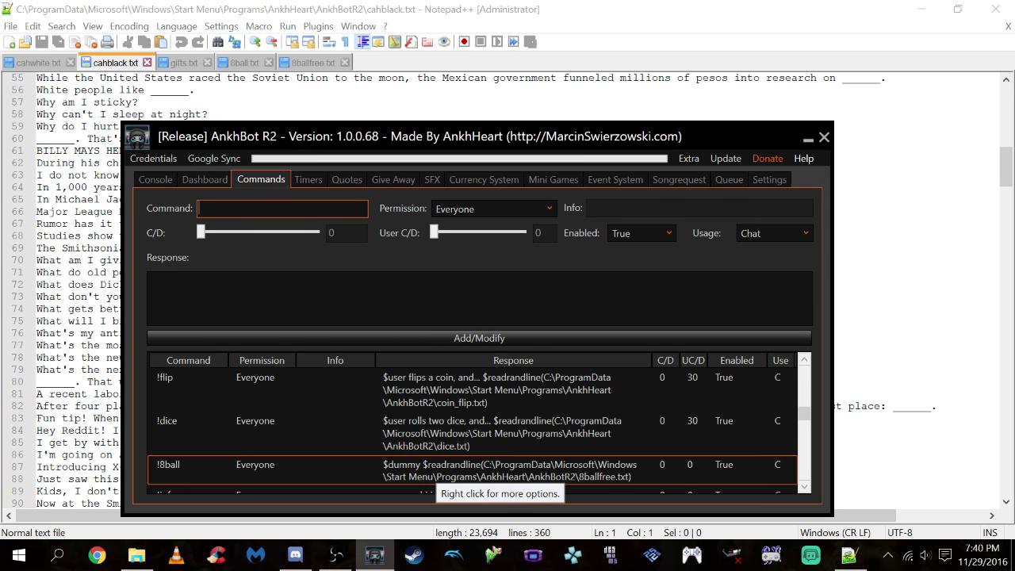
{"action": "left_click", "coordinate": [476, 470]}
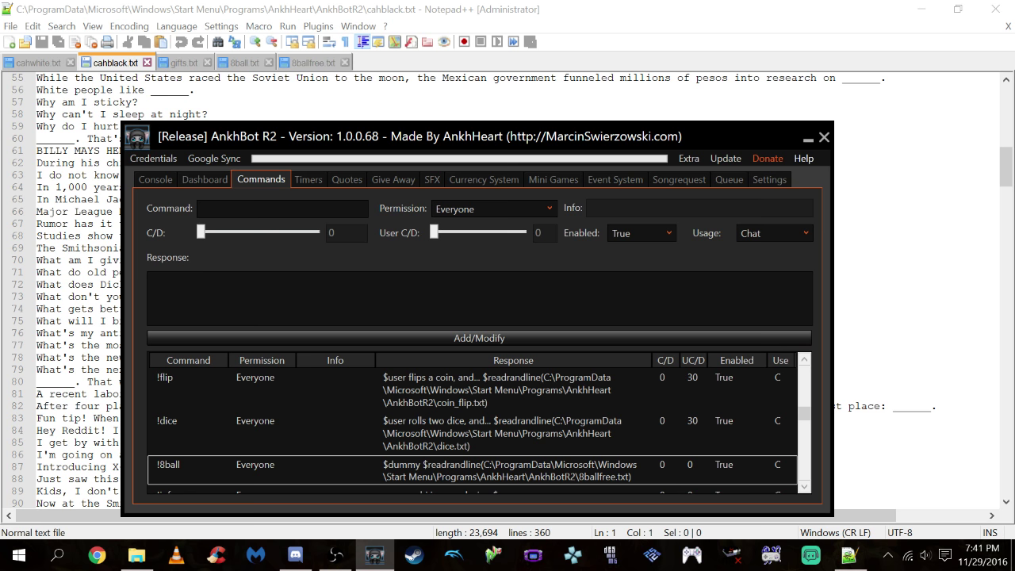
{"action": "left_click", "coordinate": [155, 179]}
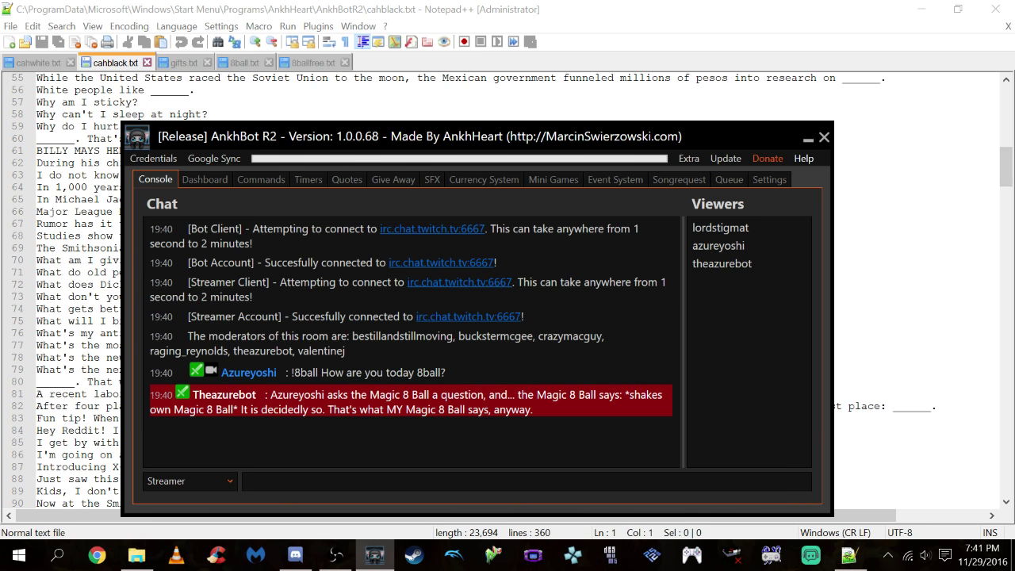
Step: Switch to Notepad++ and examine the $removepoints lines in 8ball.txt from their beginnings to their ends
{"action": "left_click", "coordinate": [912, 333]}
{"action": "key", "text": "ctrl+Tab"}
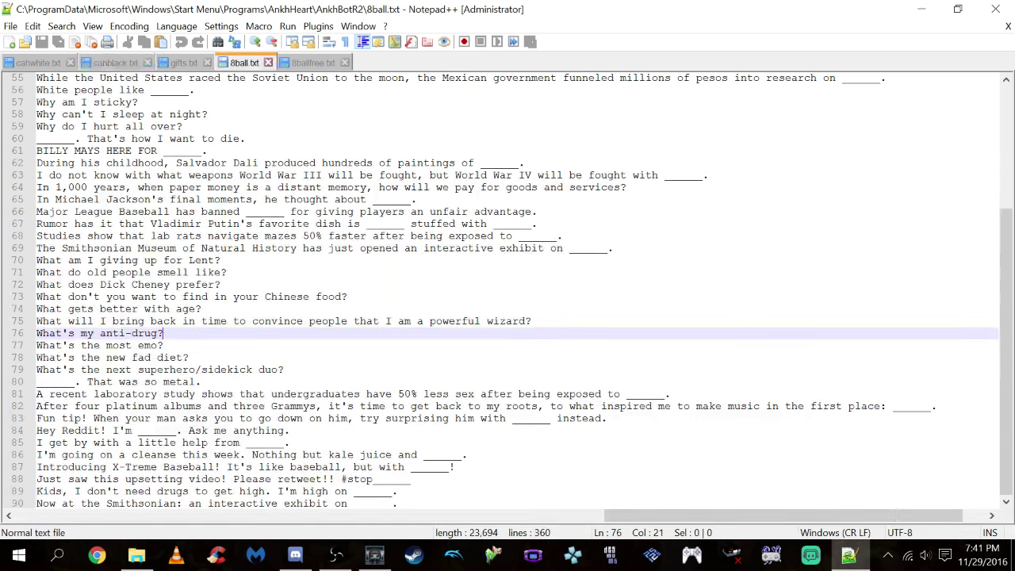
{"action": "key", "text": "ctrl+a"}
{"action": "scroll", "coordinate": [508, 285], "scroll_direction": "left", "scroll_amount": 6}
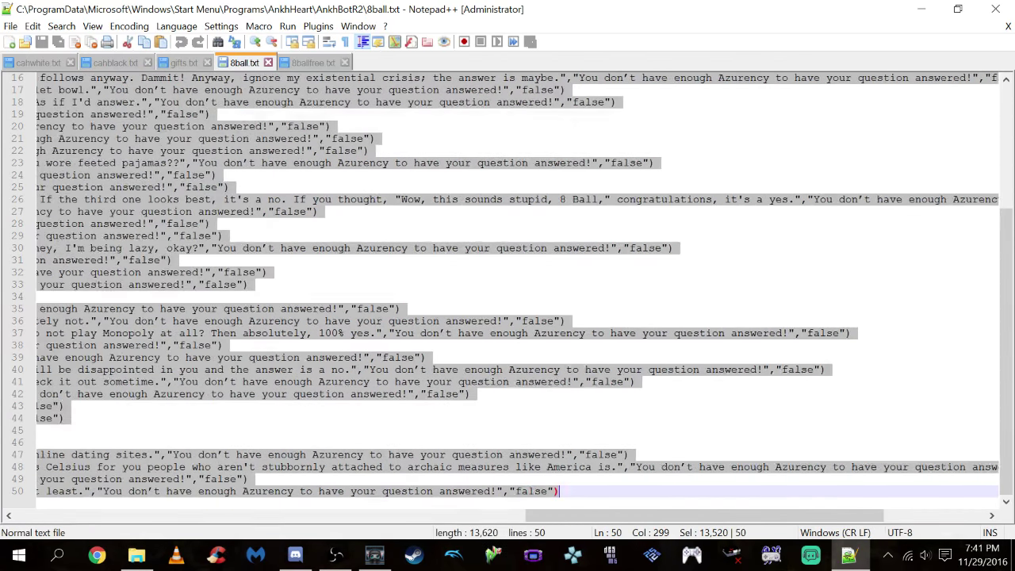
{"action": "left_click", "coordinate": [159, 418]}
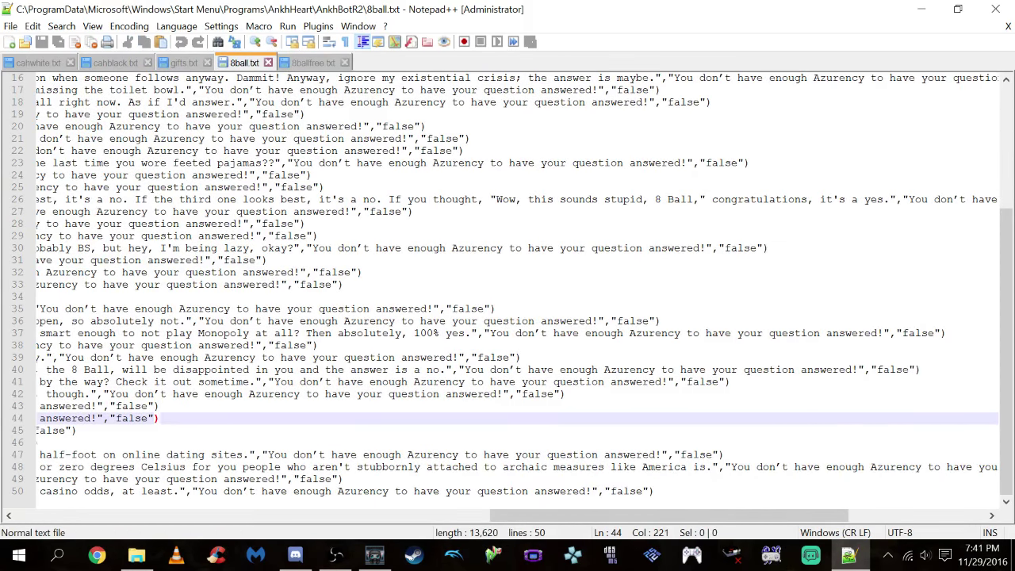
{"action": "scroll", "coordinate": [507, 285], "scroll_direction": "left", "scroll_amount": 10}
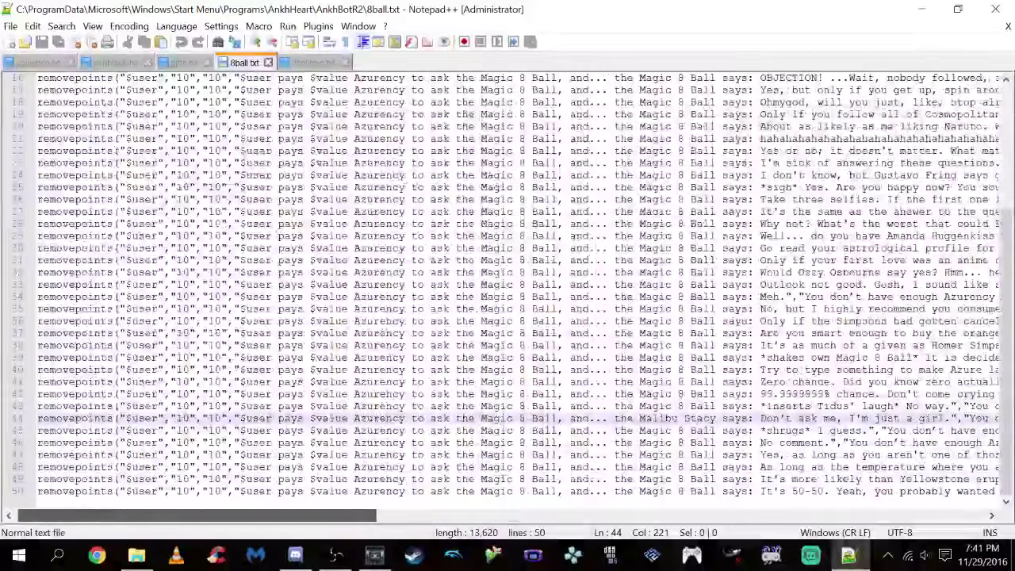
{"action": "scroll", "coordinate": [508, 285], "scroll_direction": "left", "scroll_amount": 1}
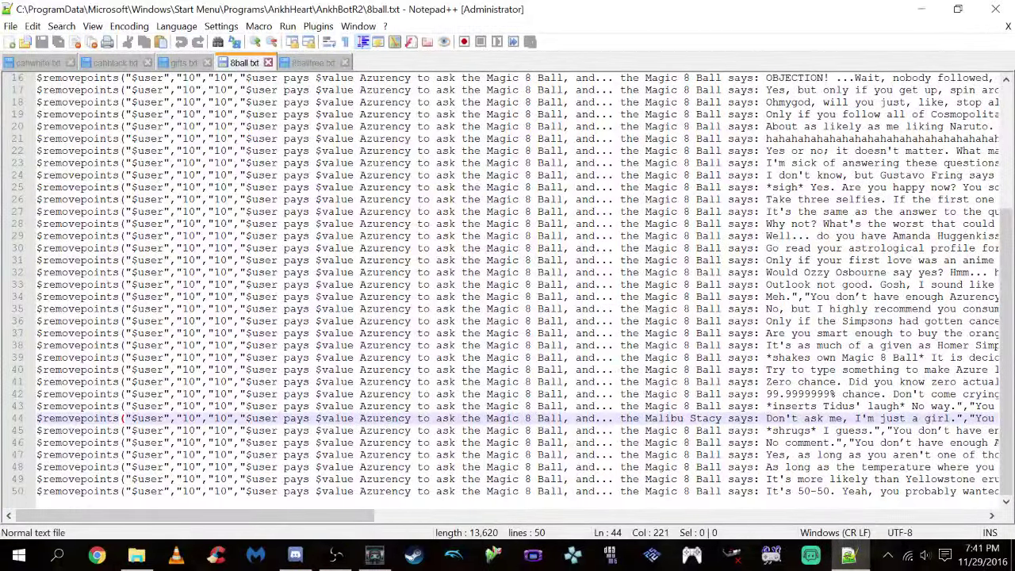
{"action": "scroll", "coordinate": [508, 285], "scroll_direction": "right", "scroll_amount": 5}
{"action": "scroll", "coordinate": [507, 285], "scroll_direction": "right", "scroll_amount": 15}
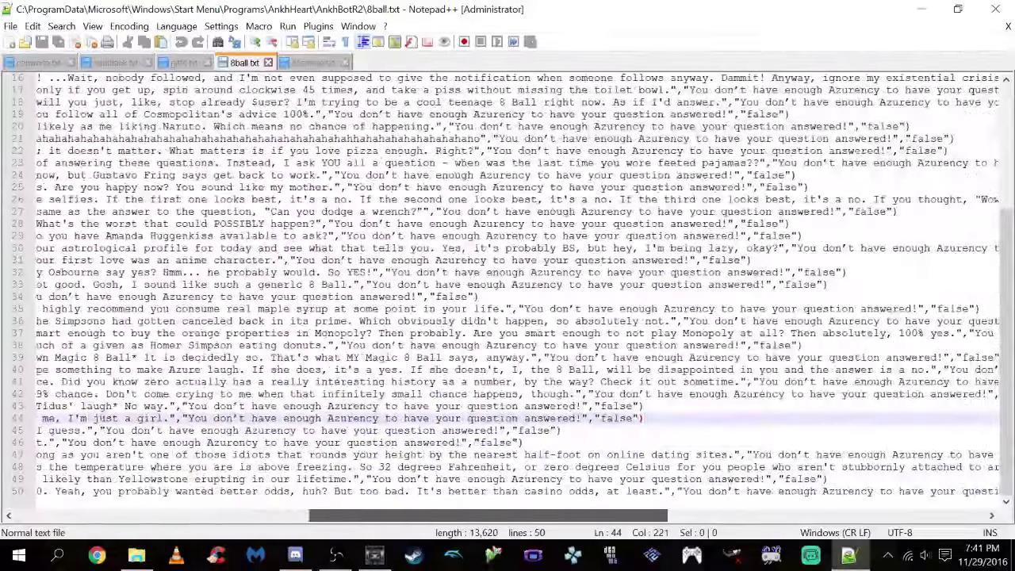
{"action": "scroll", "coordinate": [508, 285], "scroll_direction": "right", "scroll_amount": 15}
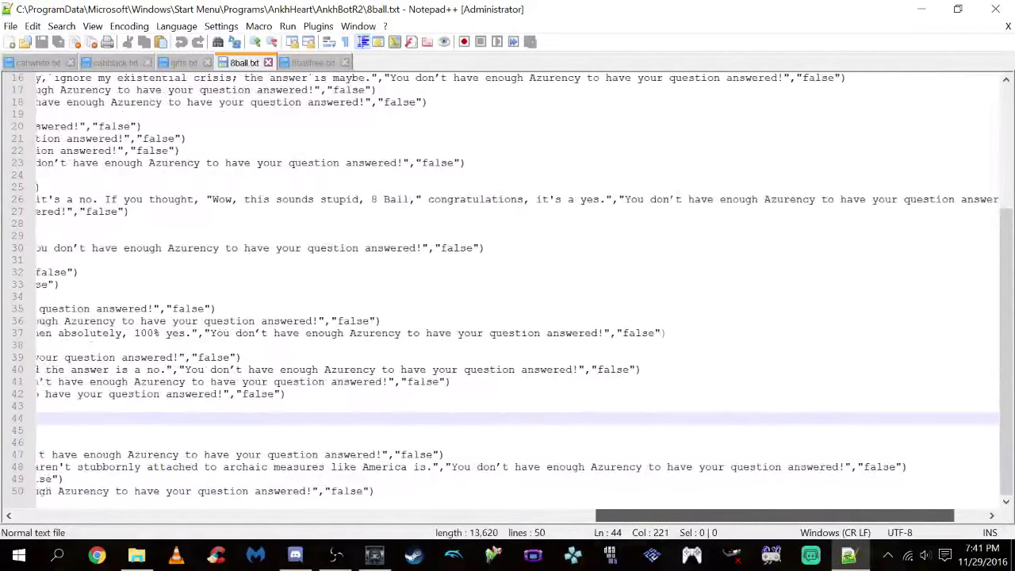
{"action": "scroll", "coordinate": [508, 286], "scroll_direction": "left", "scroll_amount": 20}
{"action": "scroll", "coordinate": [508, 286], "scroll_direction": "left", "scroll_amount": 3}
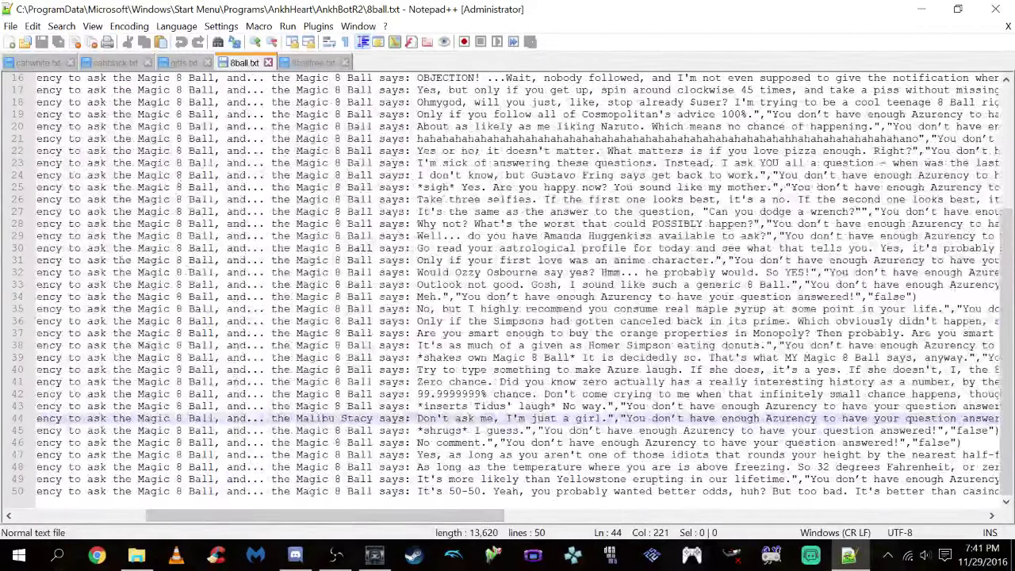
Step: Look through the full width of the free Magic 8 Ball answers in 8ballfree.txt
{"action": "key", "text": "ctrl+Tab"}
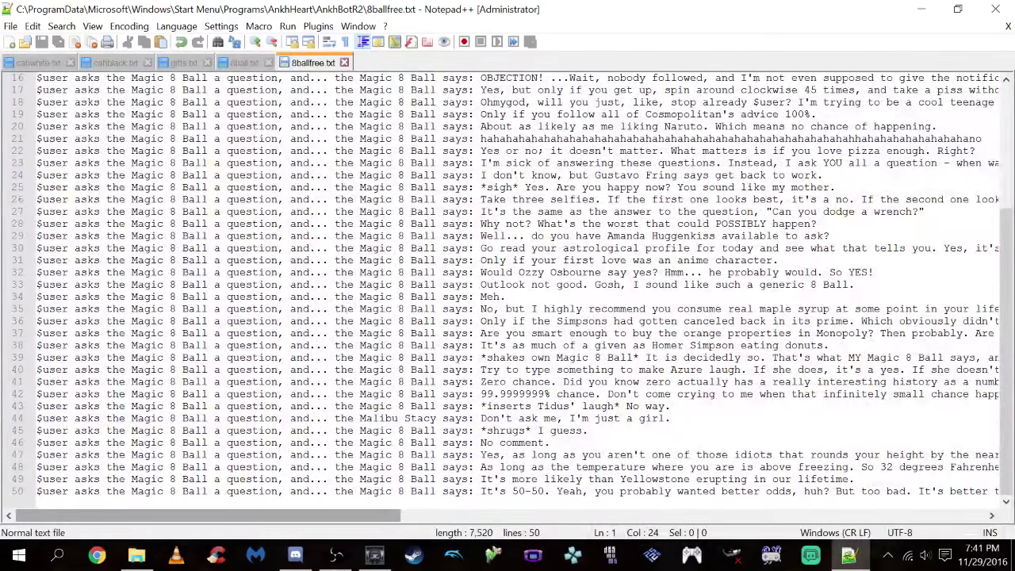
{"action": "scroll", "coordinate": [508, 285], "scroll_direction": "right", "scroll_amount": 15}
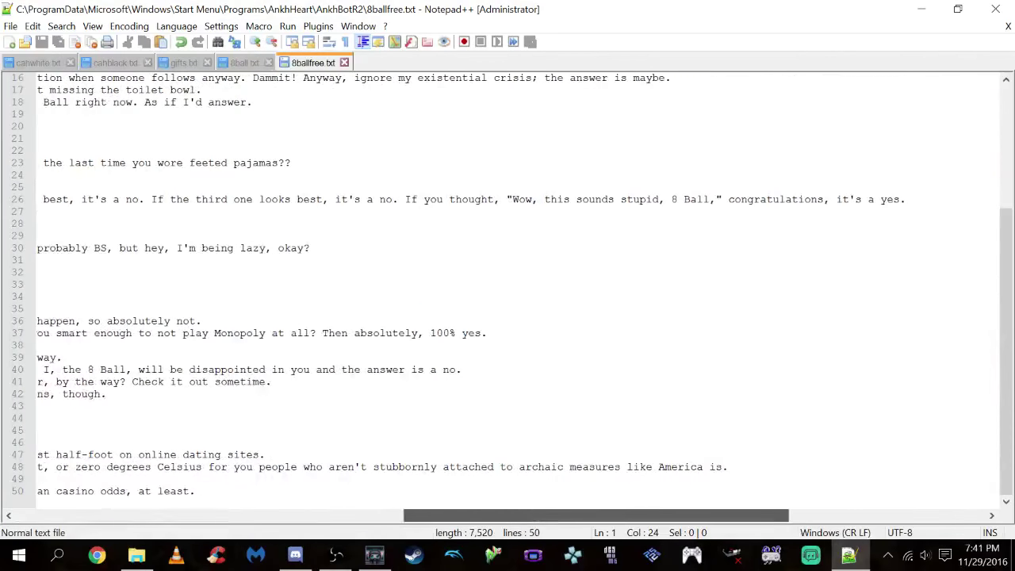
{"action": "scroll", "coordinate": [507, 285], "scroll_direction": "left", "scroll_amount": 15}
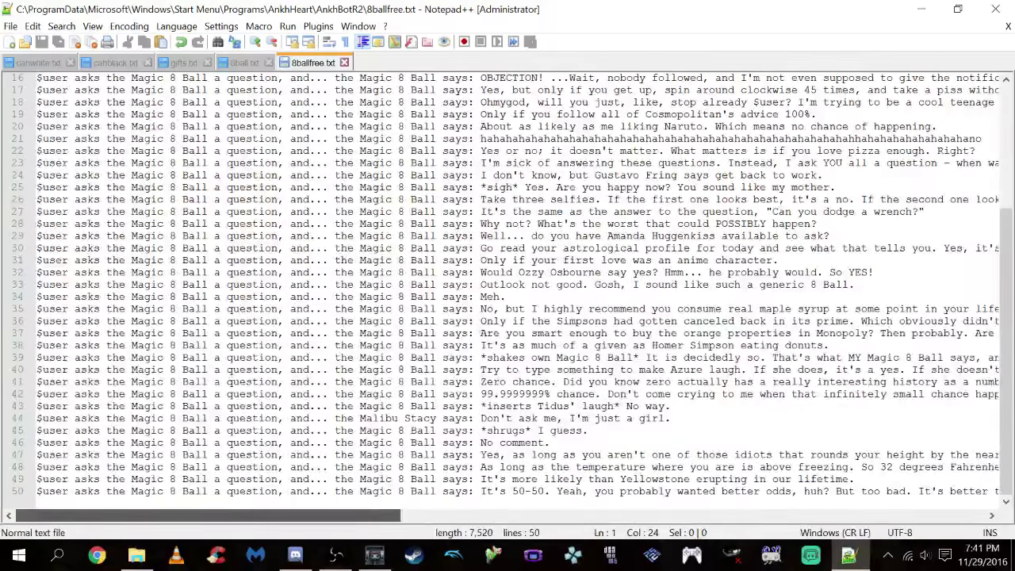
Step: Return to 8ball.txt and examine the answers, the not-enough-currency messages and the closing parameters of its lines
{"action": "key", "text": "ctrl+Page_Up"}
{"action": "scroll", "coordinate": [507, 286], "scroll_direction": "left", "scroll_amount": 5}
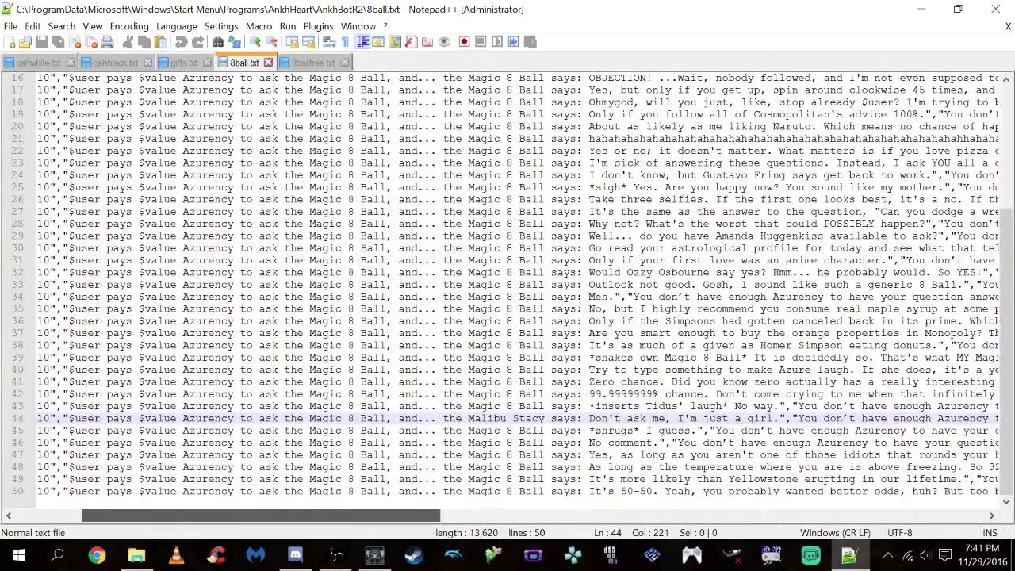
{"action": "scroll", "coordinate": [518, 296], "scroll_direction": "right", "scroll_amount": 2}
{"action": "scroll", "coordinate": [518, 296], "scroll_direction": "right", "scroll_amount": 13}
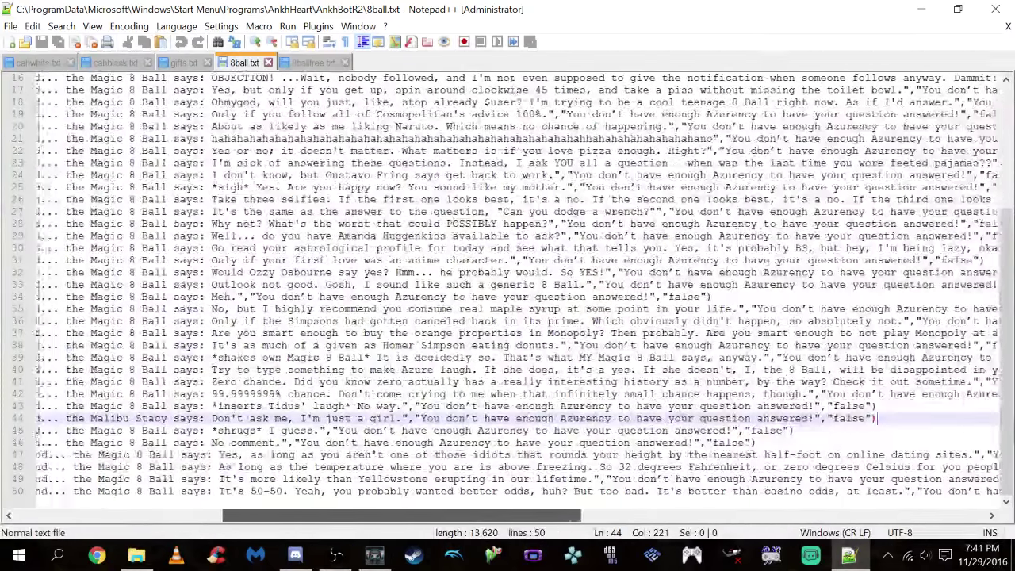
{"action": "scroll", "coordinate": [518, 296], "scroll_direction": "right", "scroll_amount": 12}
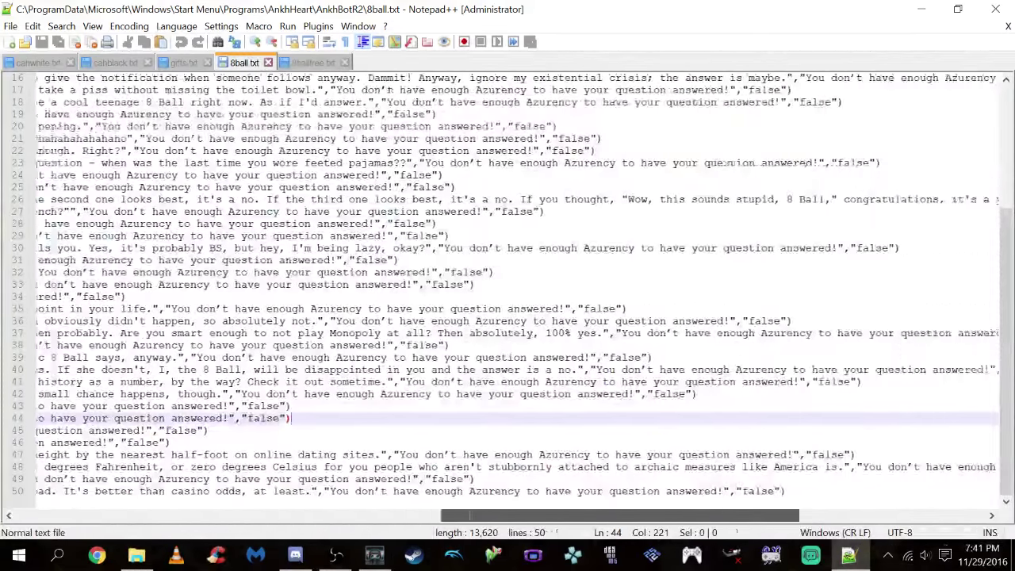
{"action": "scroll", "coordinate": [518, 296], "scroll_direction": "right", "scroll_amount": 3}
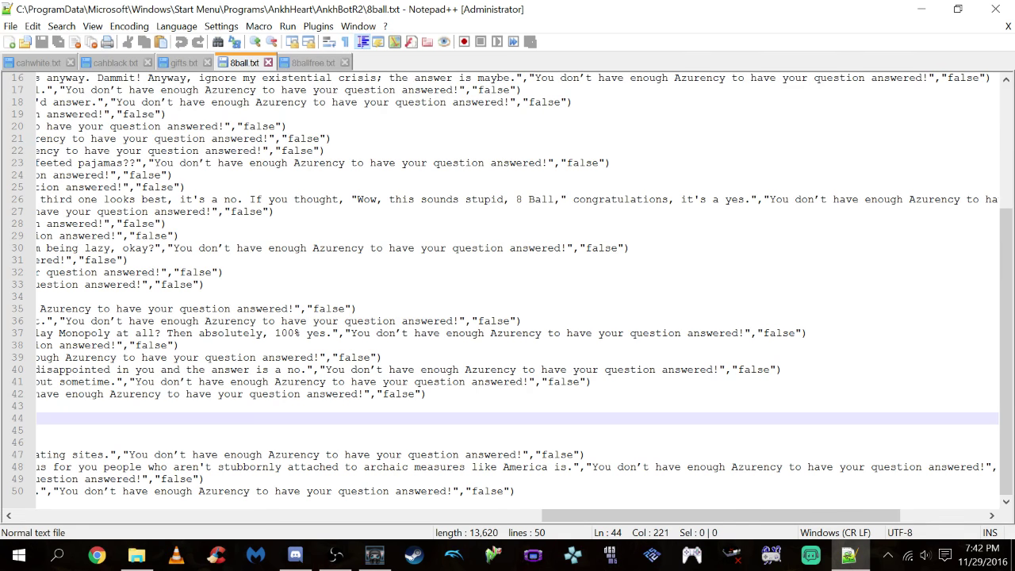
{"action": "scroll", "coordinate": [518, 296], "scroll_direction": "right", "scroll_amount": 6}
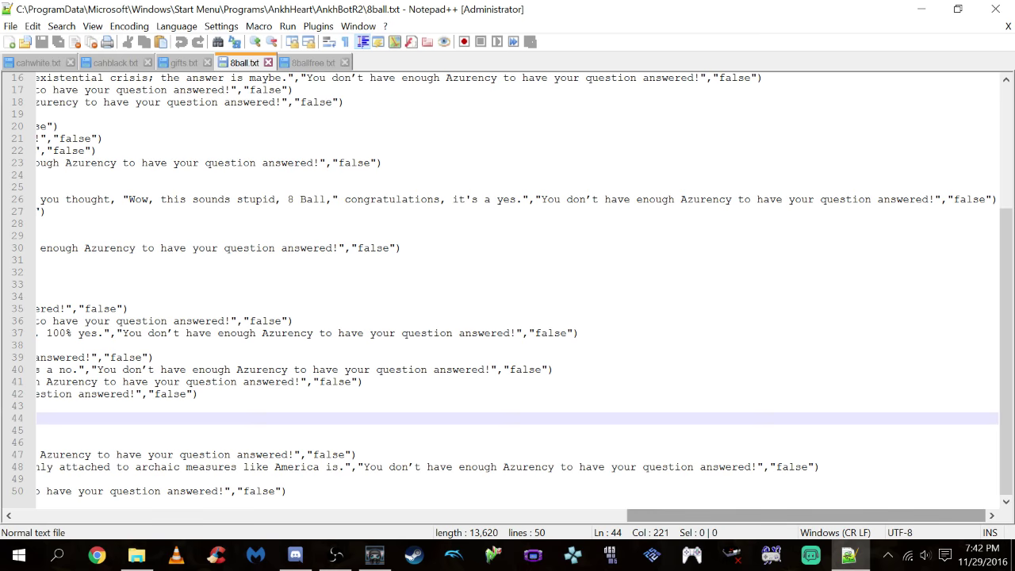
Step: Return to the beginnings of the 8ball.txt lines and compare them with the plain entries in gifts.txt and cahwhite.txt
{"action": "scroll", "coordinate": [518, 296], "scroll_direction": "left", "scroll_amount": 20}
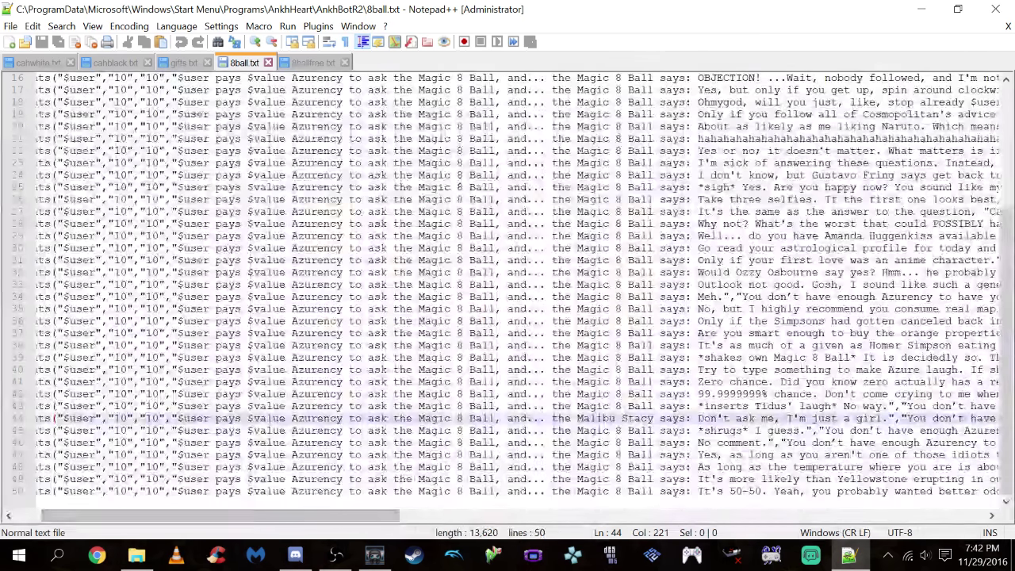
{"action": "scroll", "coordinate": [518, 296], "scroll_direction": "left", "scroll_amount": 2}
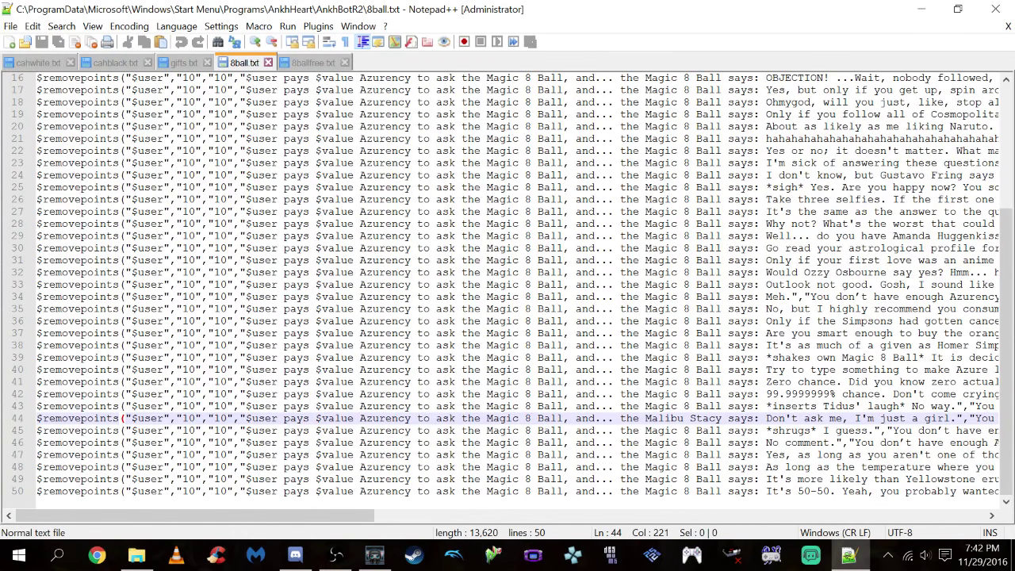
{"action": "left_click", "coordinate": [183, 62]}
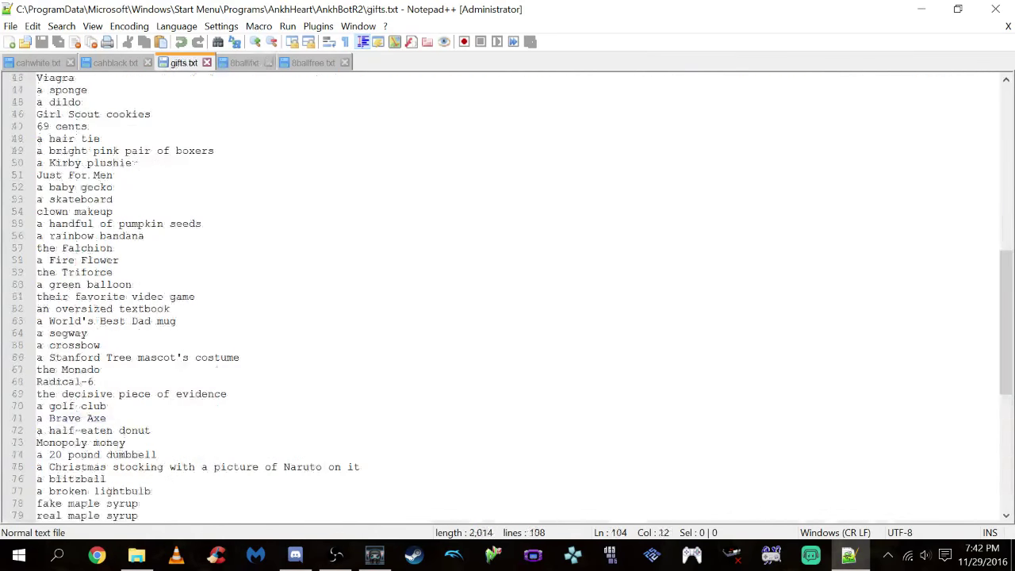
{"action": "left_click", "coordinate": [35, 61]}
{"action": "left_click", "coordinate": [111, 62]}
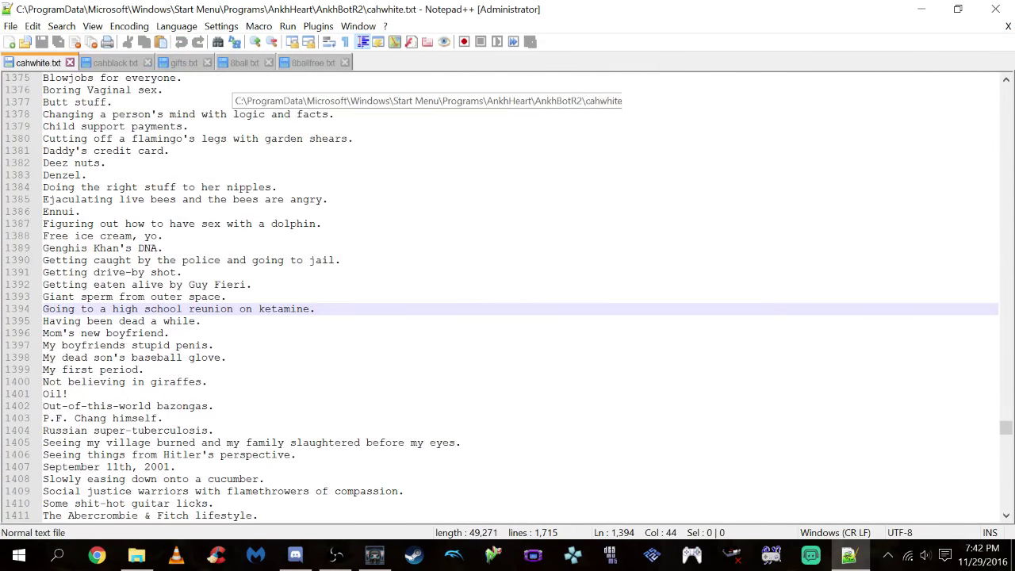
{"action": "left_click", "coordinate": [242, 61]}
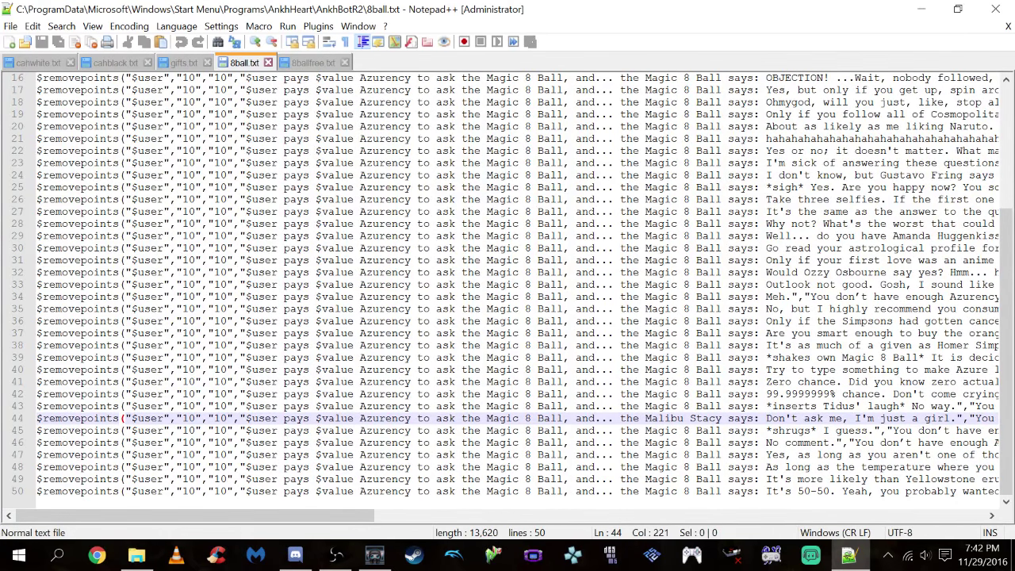
Step: Bring up the Replace dialog for 8ball.txt to view its find and replacement text, and close it without replacing anything
{"action": "left_click", "coordinate": [33, 26]}
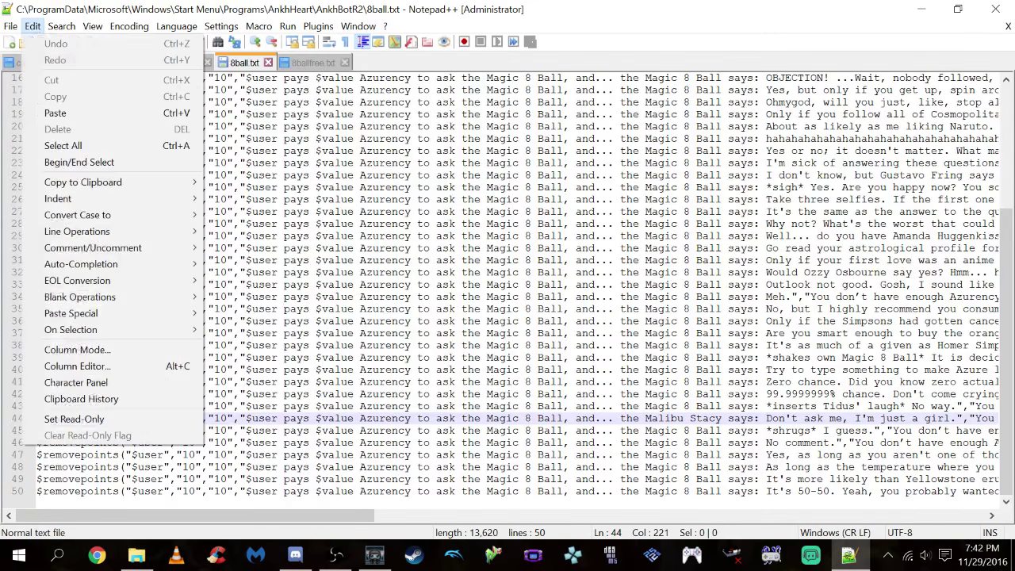
{"action": "mouse_move", "coordinate": [62, 26]}
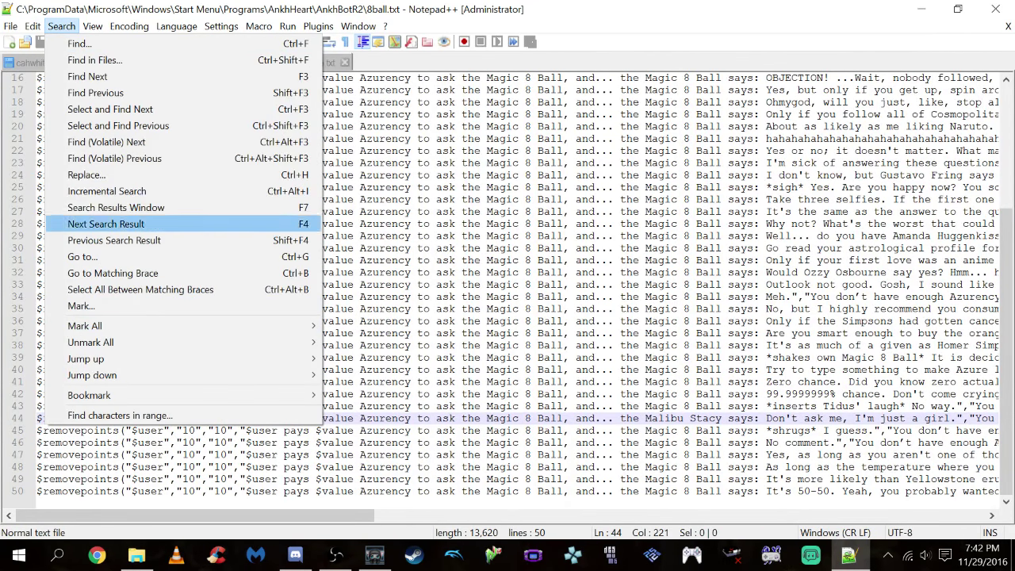
{"action": "left_click", "coordinate": [87, 174]}
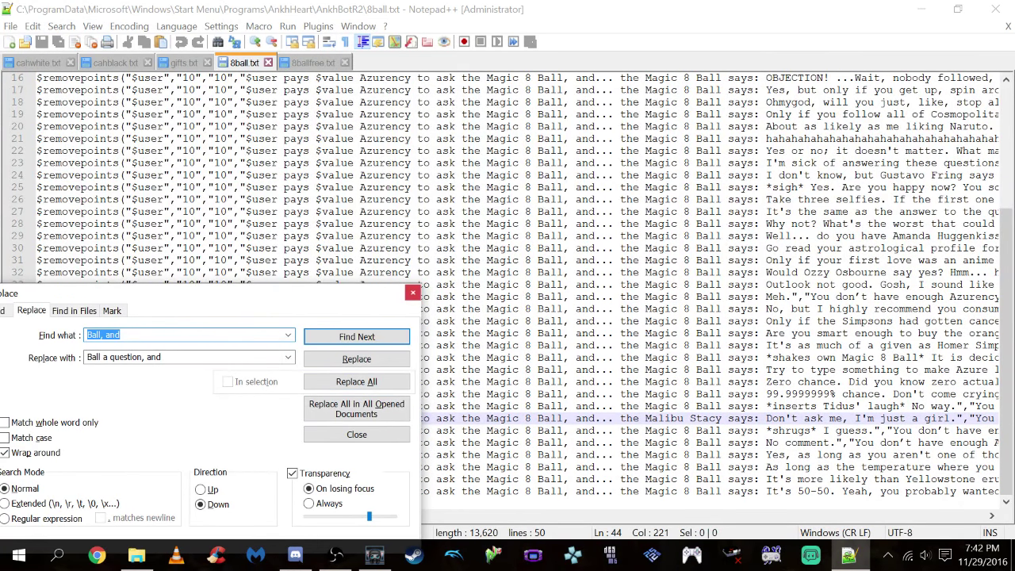
{"action": "key", "text": "Escape"}
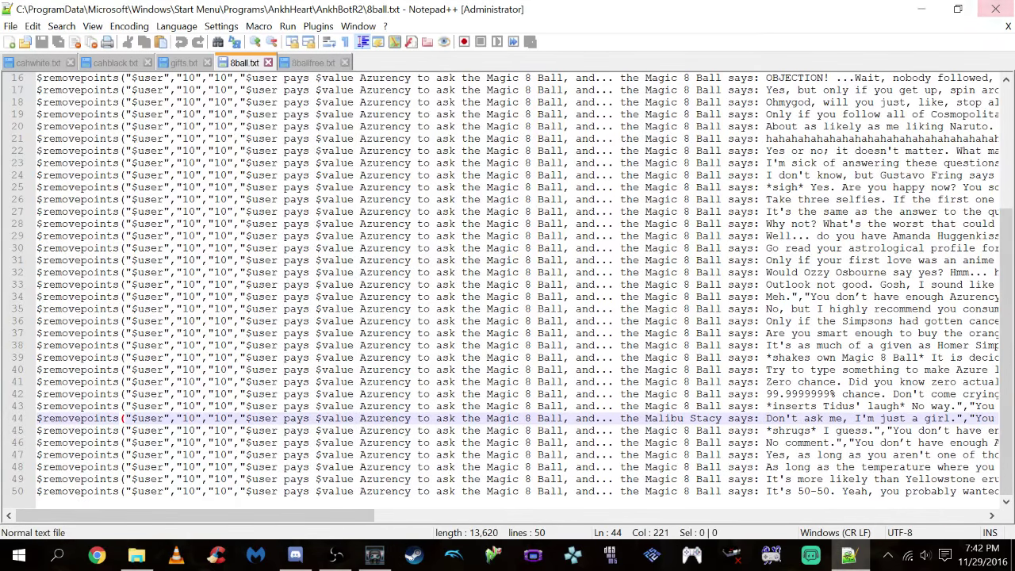
Step: Switch to AnkhBot and look through the commands list from !8ball to its end, and return to the start of the list
{"action": "left_click", "coordinate": [375, 555]}
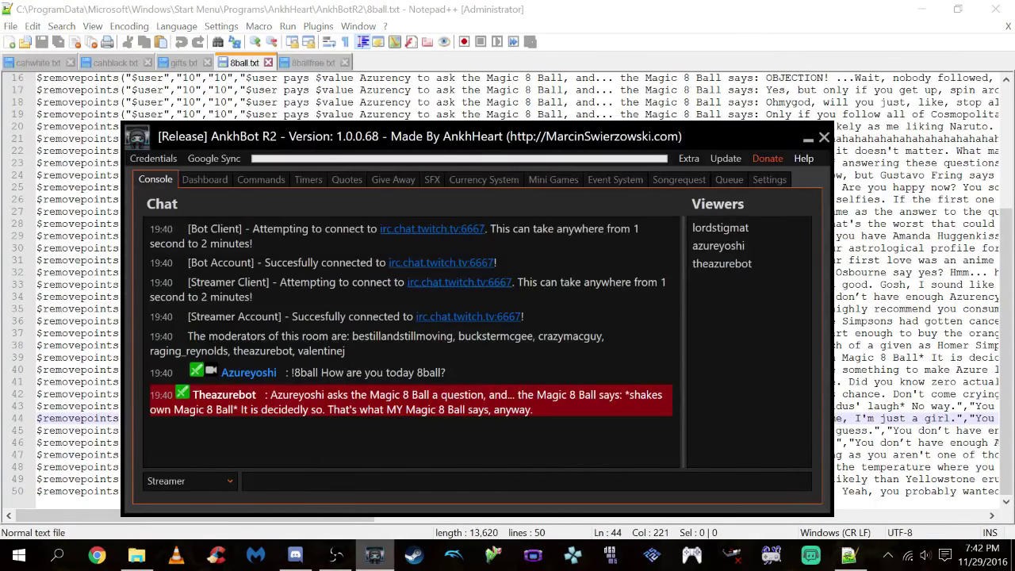
{"action": "left_click", "coordinate": [261, 179]}
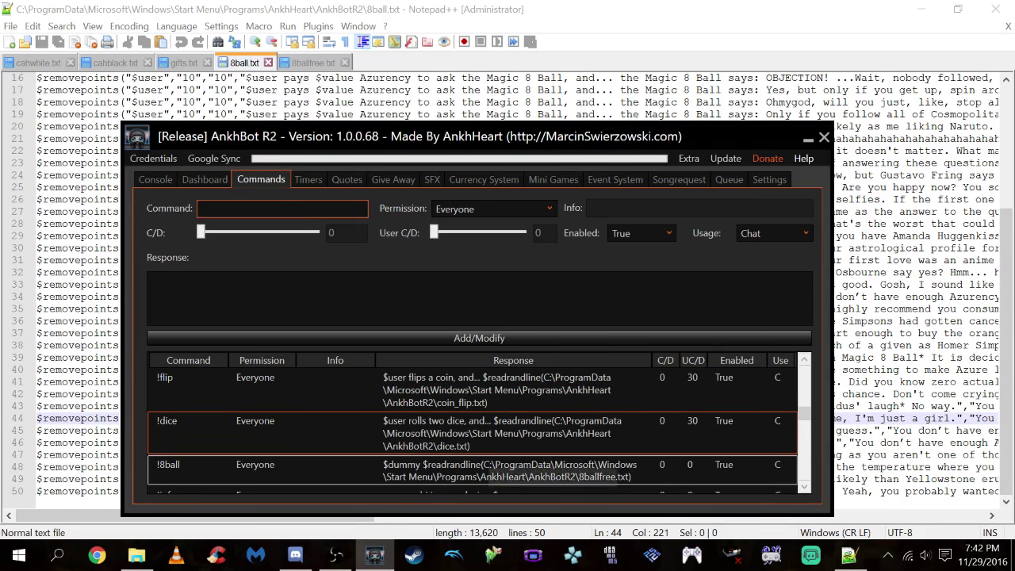
{"action": "scroll", "coordinate": [479, 428], "scroll_direction": "down", "scroll_amount": 3}
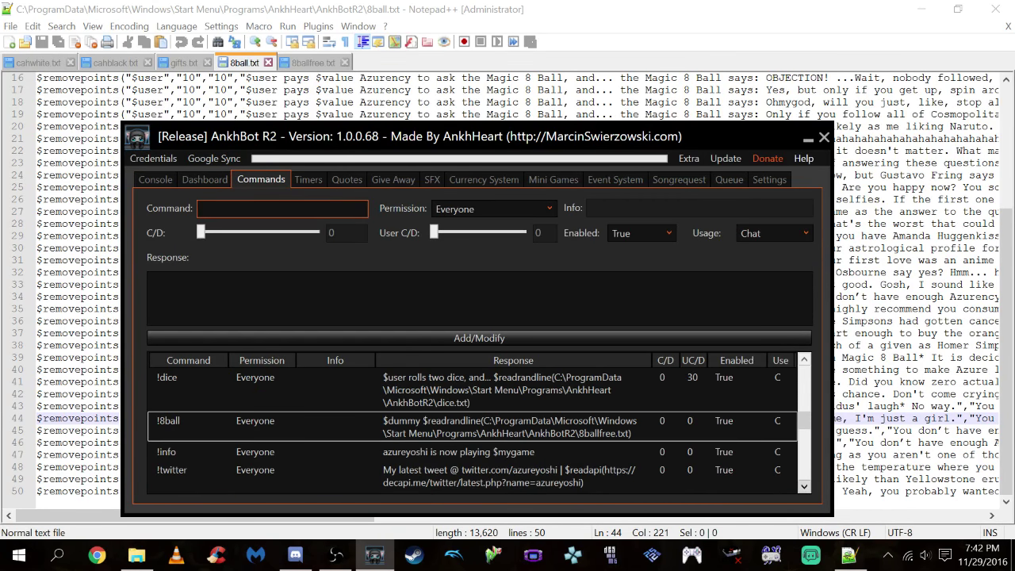
{"action": "scroll", "coordinate": [479, 428], "scroll_direction": "down", "scroll_amount": 5}
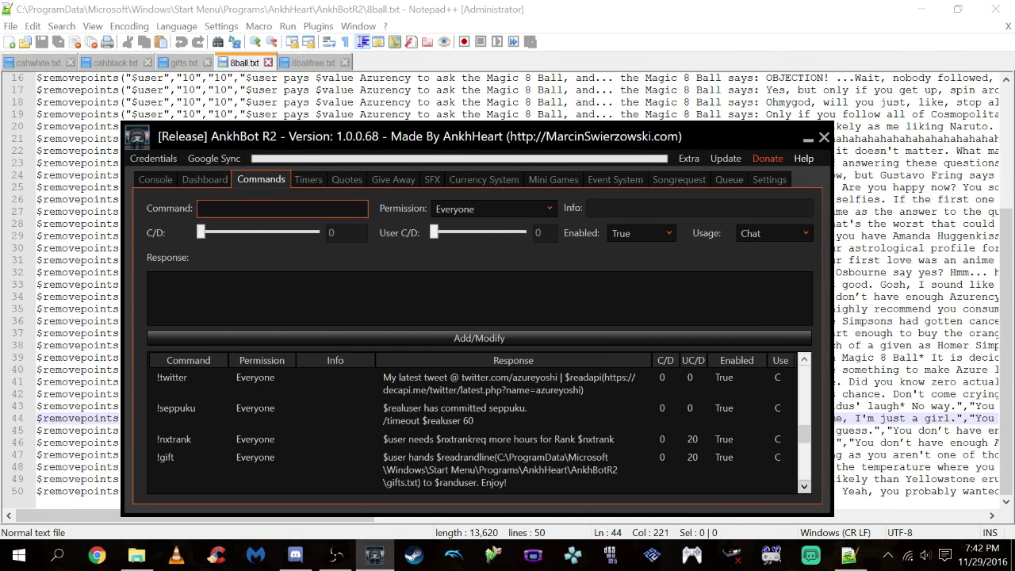
{"action": "scroll", "coordinate": [480, 428], "scroll_direction": "down", "scroll_amount": 5}
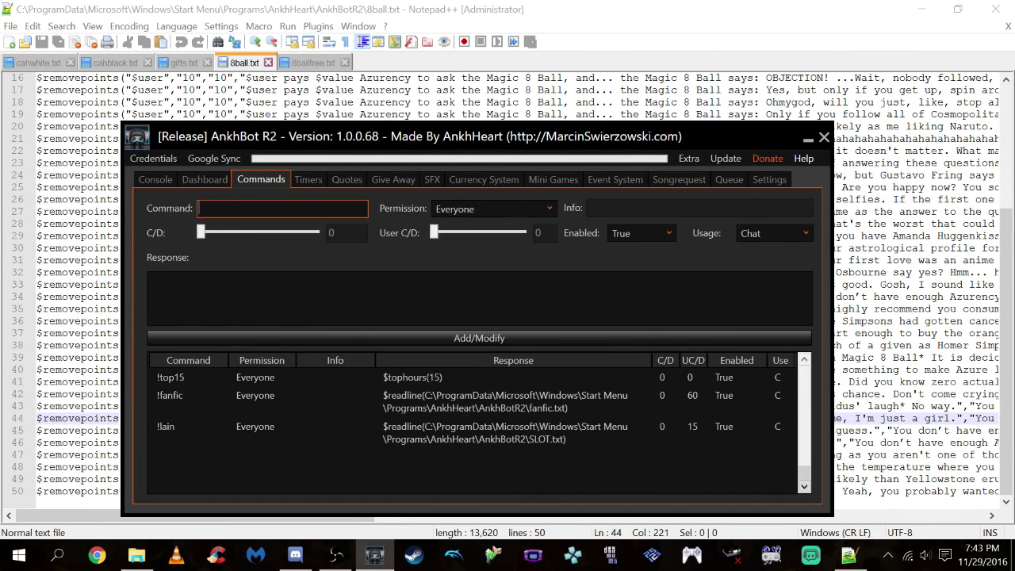
{"action": "scroll", "coordinate": [479, 428], "scroll_direction": "up", "scroll_amount": 15}
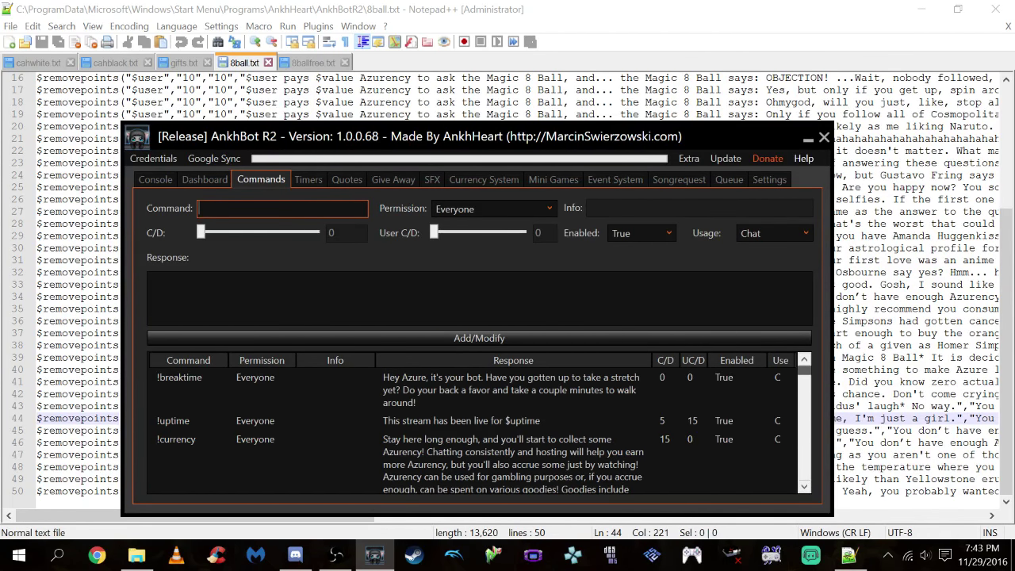